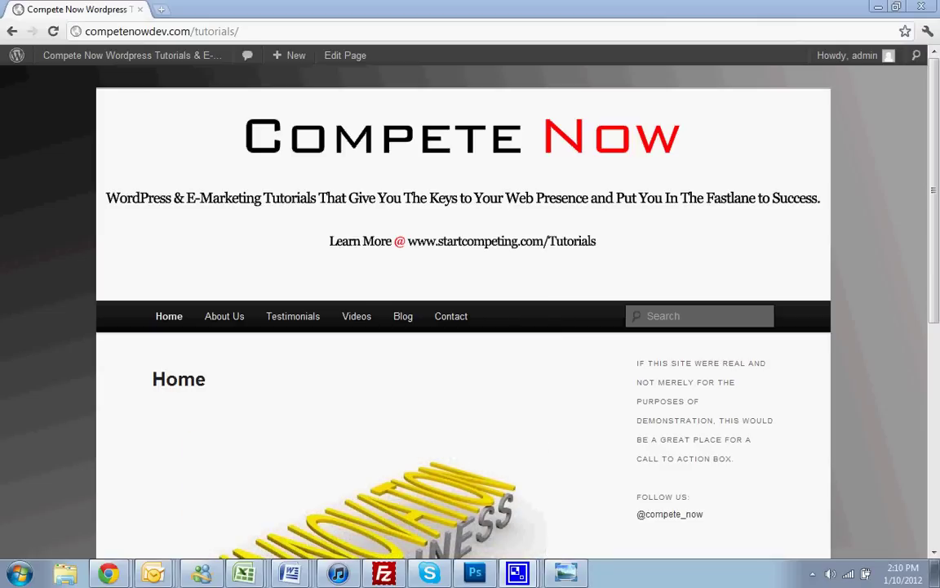
# Leave the Compete Now front page for the WordPress admin Dashboard.
pyautogui.moveTo(151, 59)
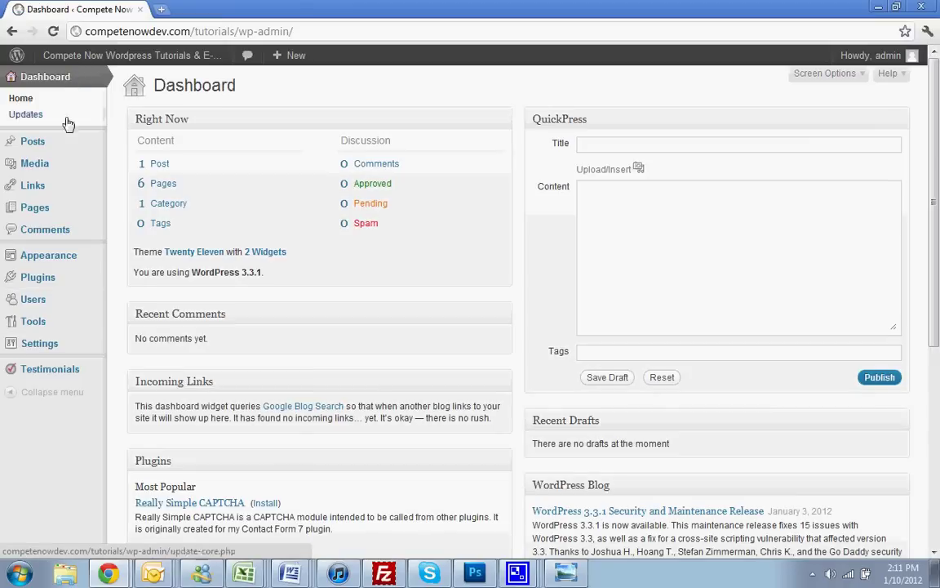
# Search new plugins for 'youtube shortcode' and confirm Youtube shortcode 1.8.2 shows as Installed.
pyautogui.moveTo(59, 288)
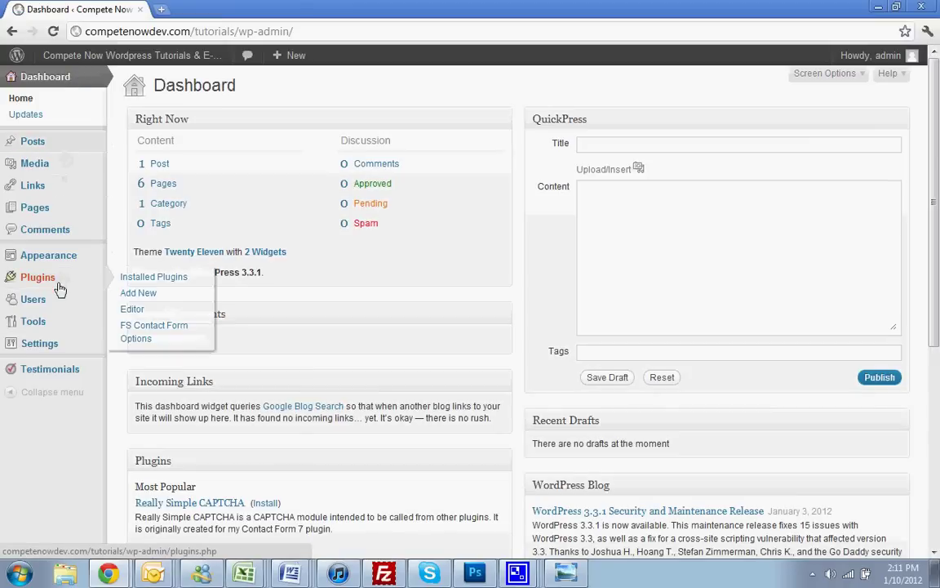
pyautogui.click(132, 297)
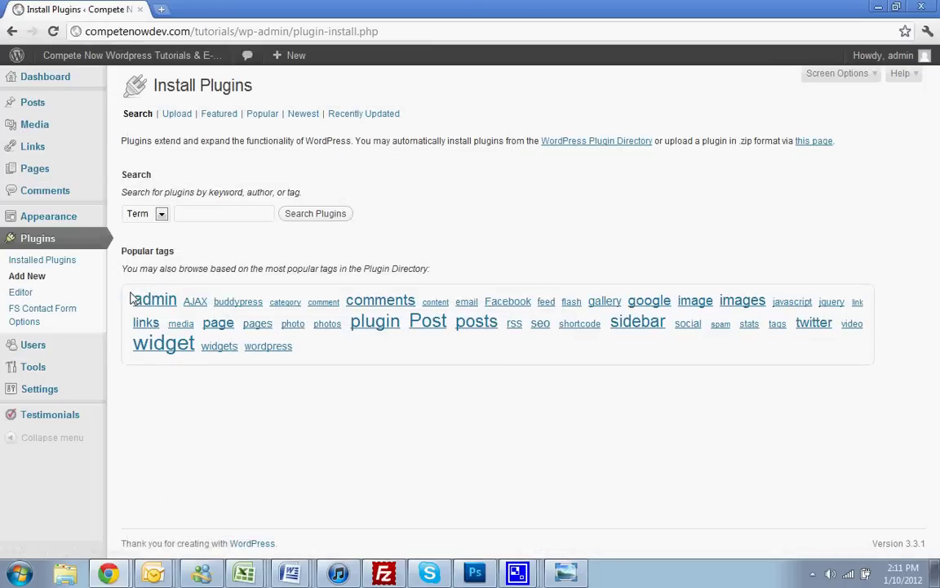
pyautogui.click(243, 213)
pyautogui.write('y')
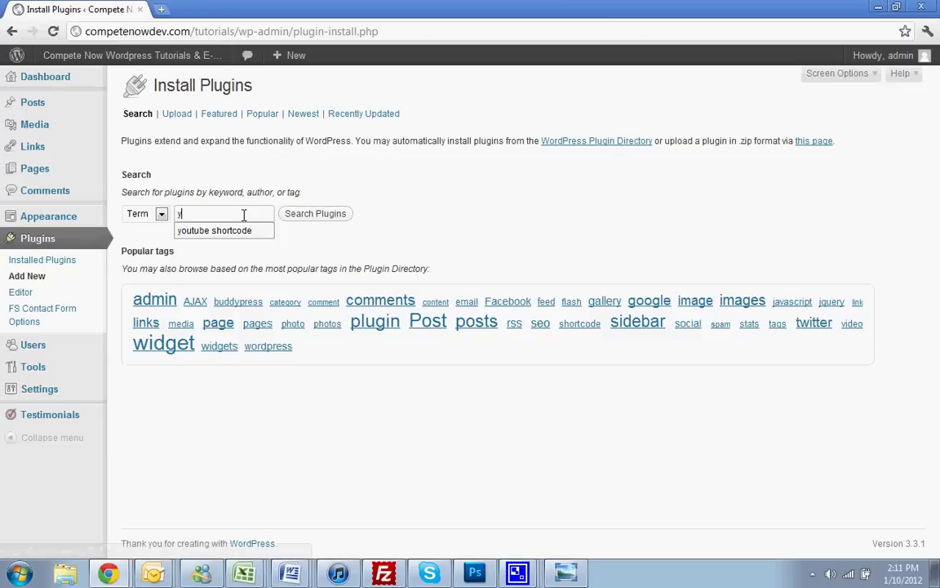
pyautogui.write('out')
pyautogui.click(238, 231)
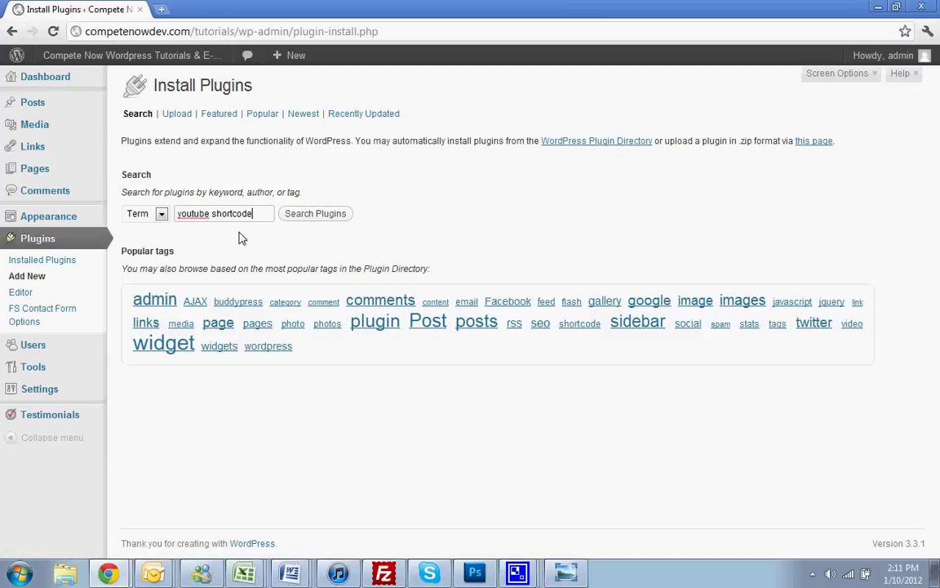
pyautogui.click(303, 216)
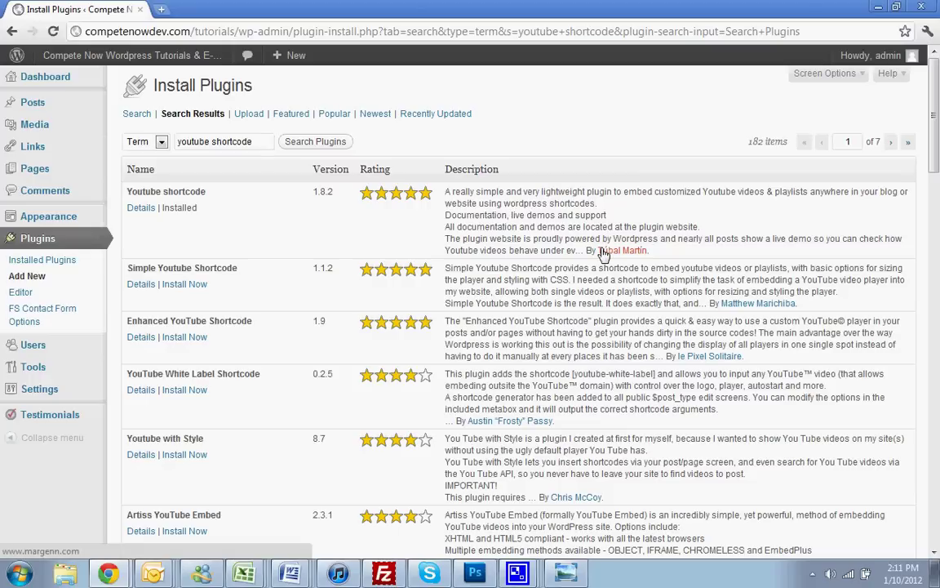
pyautogui.moveTo(190, 210)
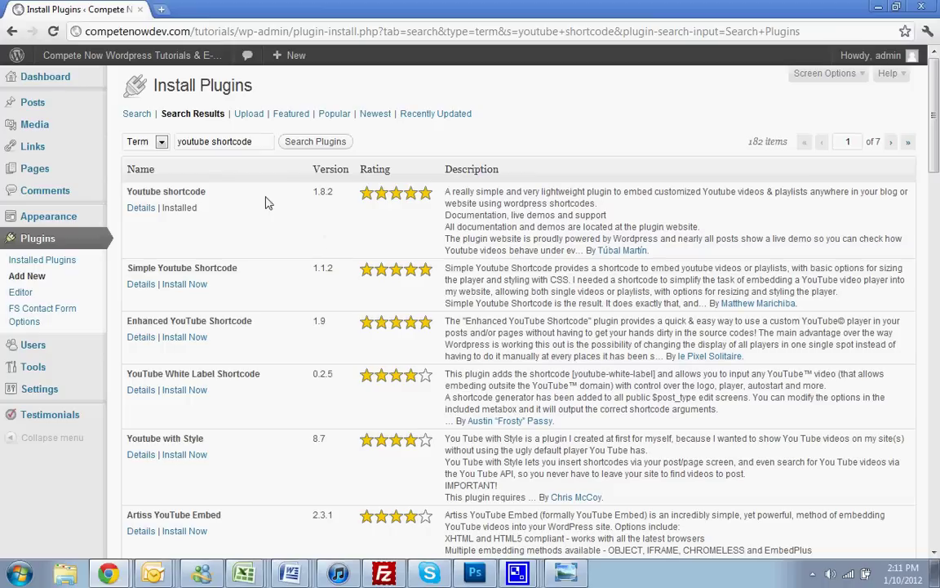
# In the About Us page editor, add a blank line above the text and launch the YouTube Shortcode dialog.
pyautogui.click(67, 176)
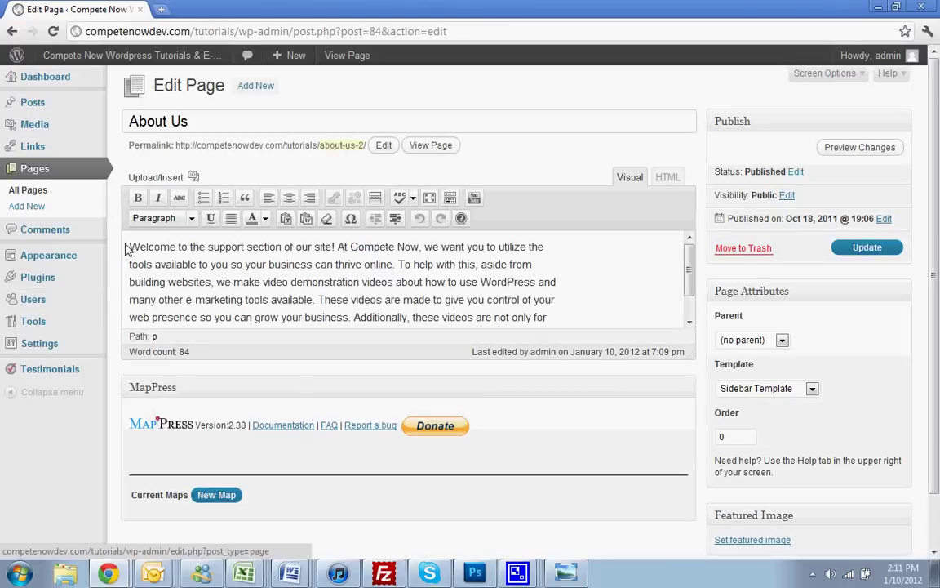
pyautogui.press('Return')
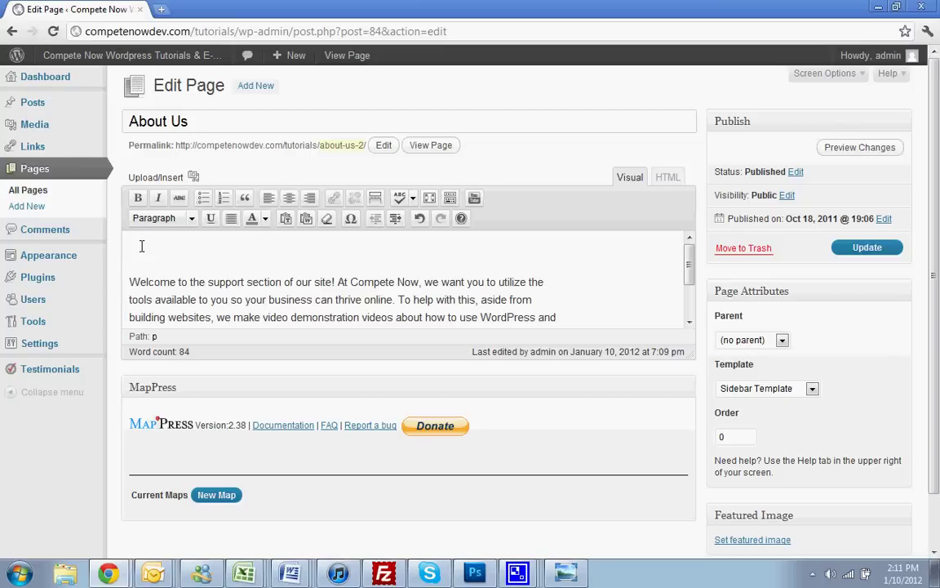
pyautogui.click(472, 200)
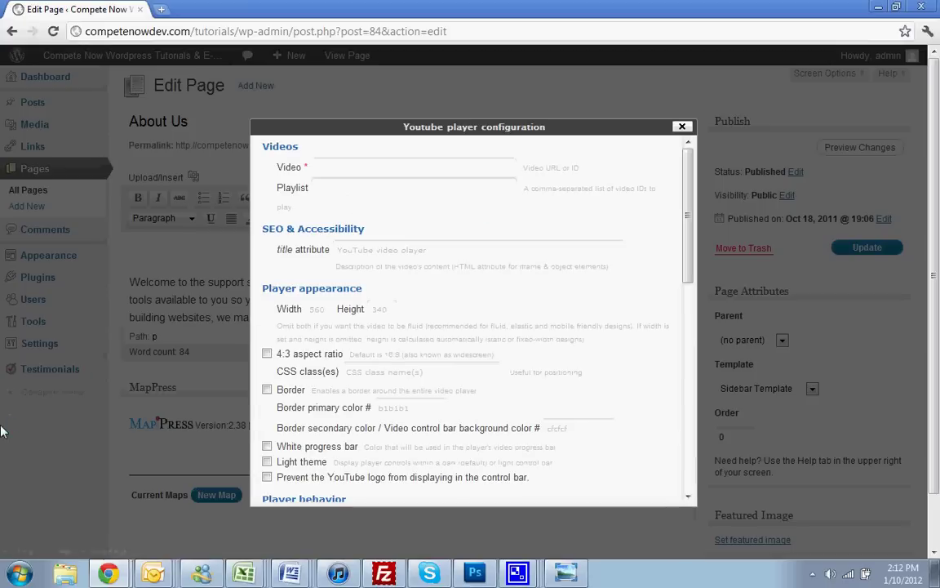
# In a new tab, load the youtube.com/user/competenowwebtips channel page.
pyautogui.click(160, 11)
pyautogui.write('youtube.com')
pyautogui.press('Return')
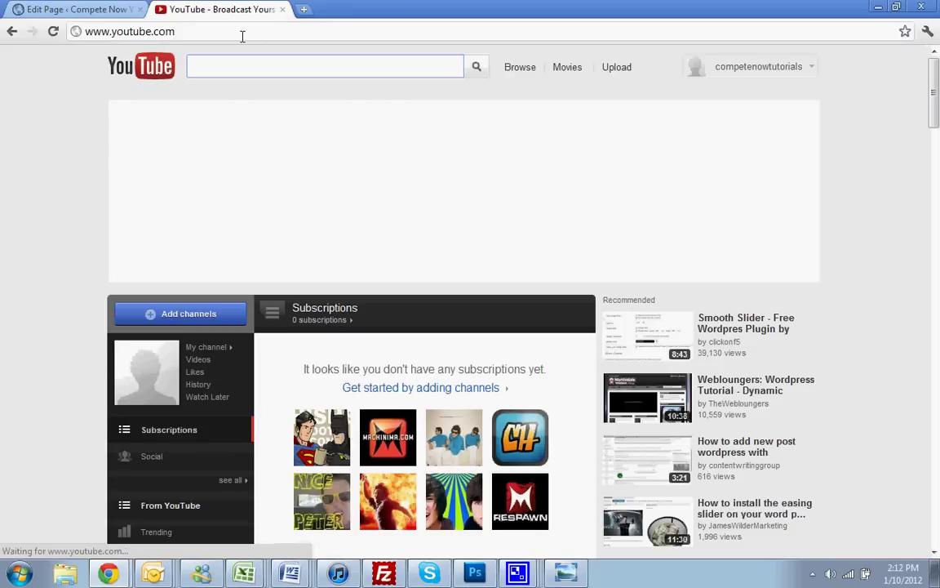
pyautogui.click(242, 36)
pyautogui.write('/com')
pyautogui.press('Down')
pyautogui.press('Return')
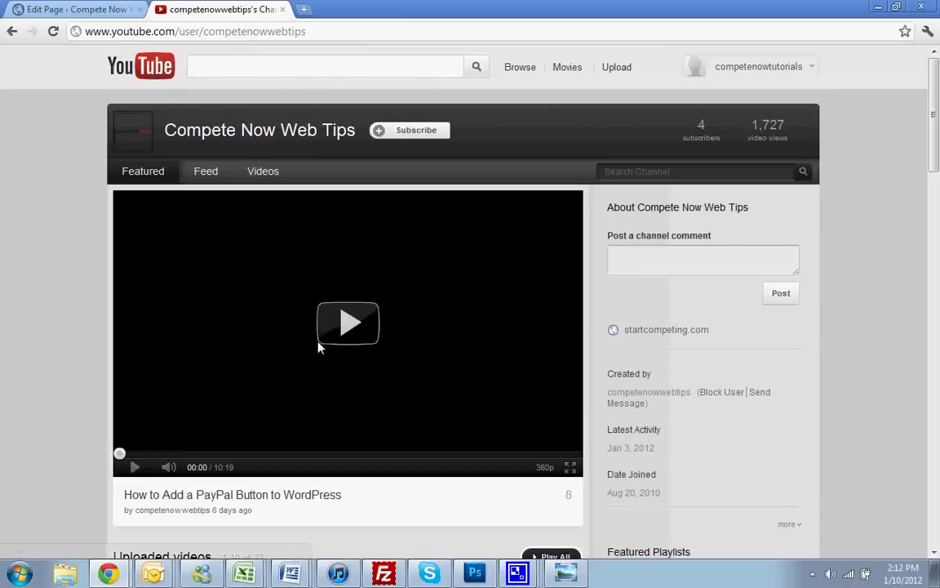
pyautogui.scroll(-1, 343, 305)
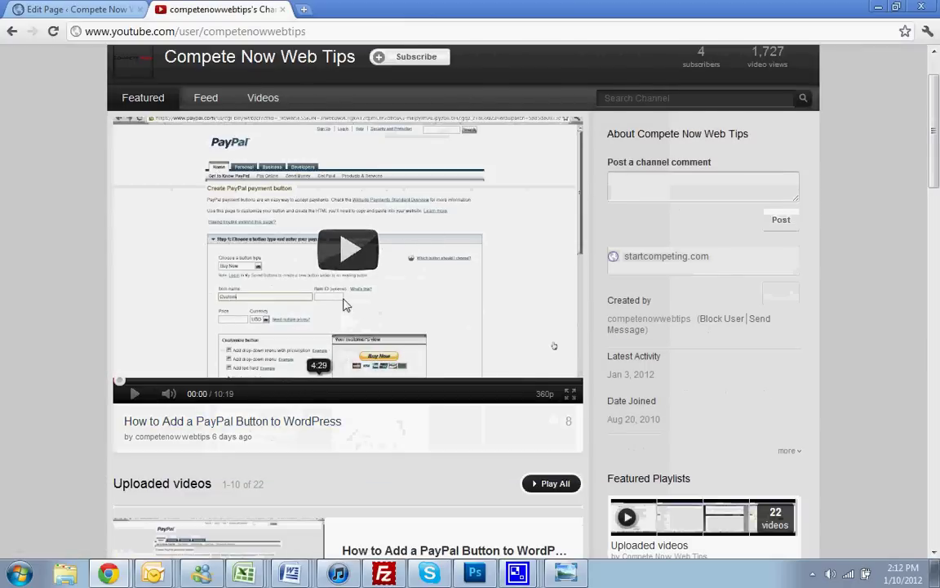
pyautogui.scroll(1, 344, 305)
pyautogui.scroll(-1, 331, 343)
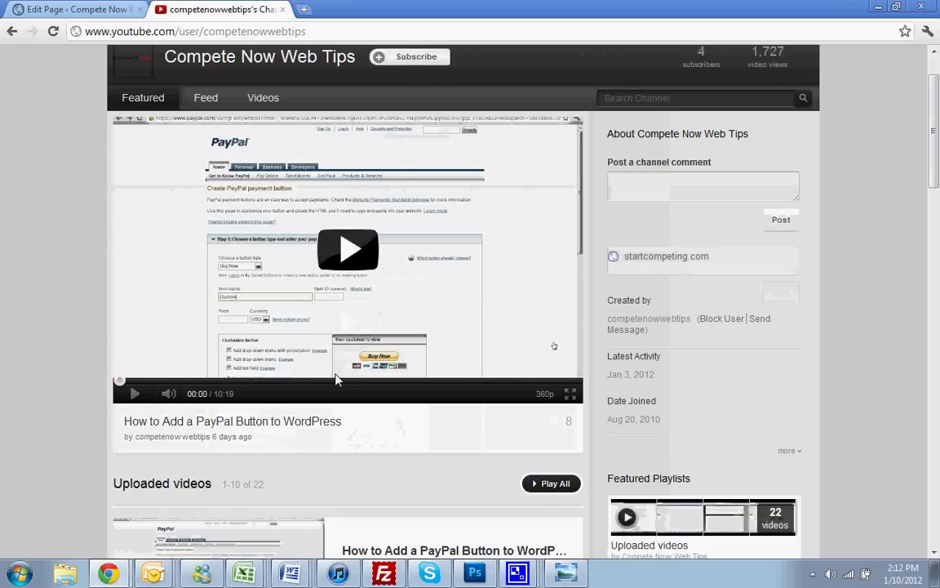
pyautogui.click(273, 422)
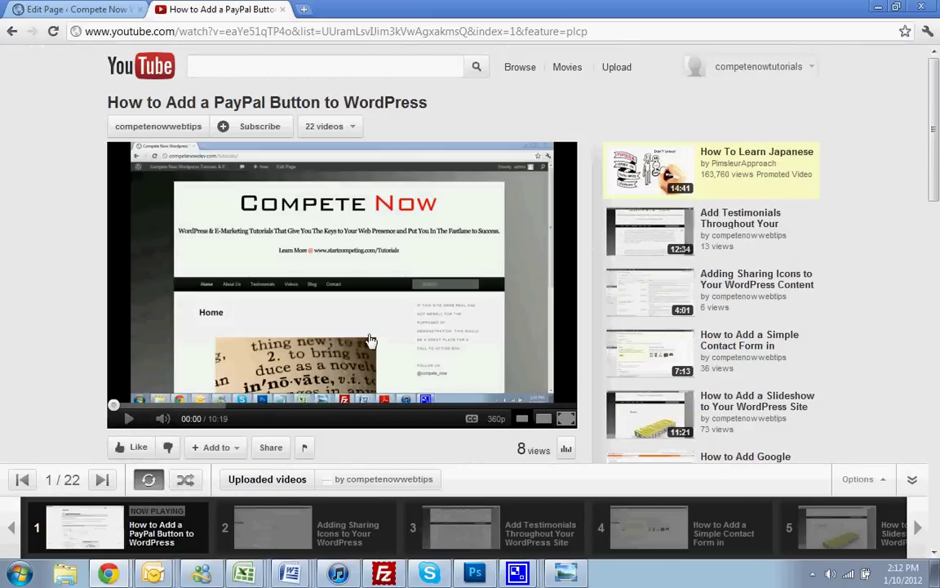
pyautogui.scroll(-1, 369, 340)
pyautogui.click(270, 373)
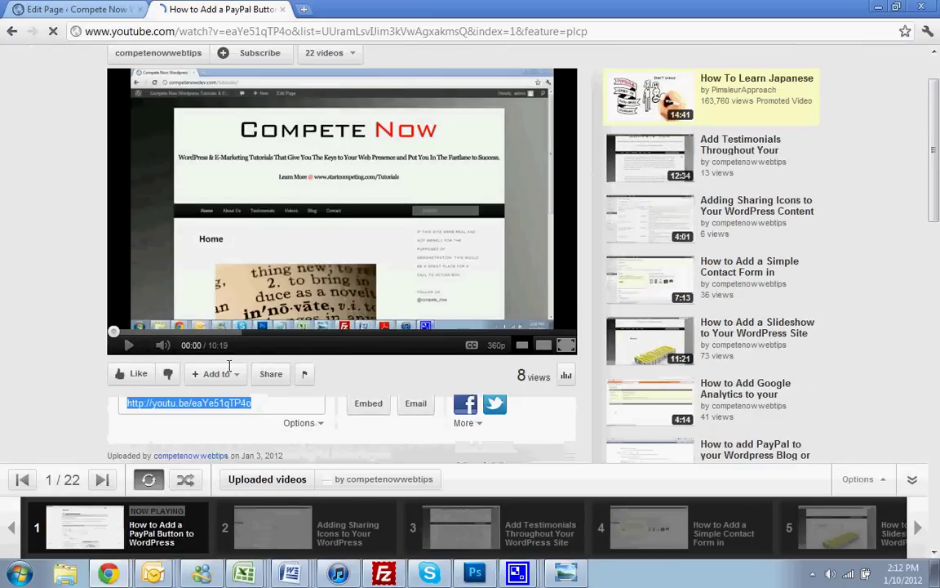
pyautogui.scroll(1, 265, 364)
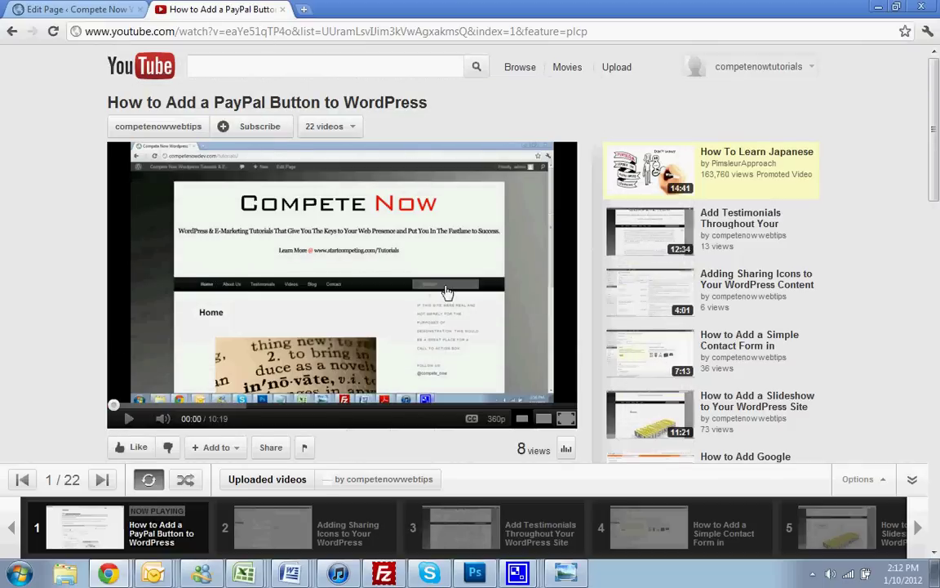
pyautogui.scroll(-1, 373, 315)
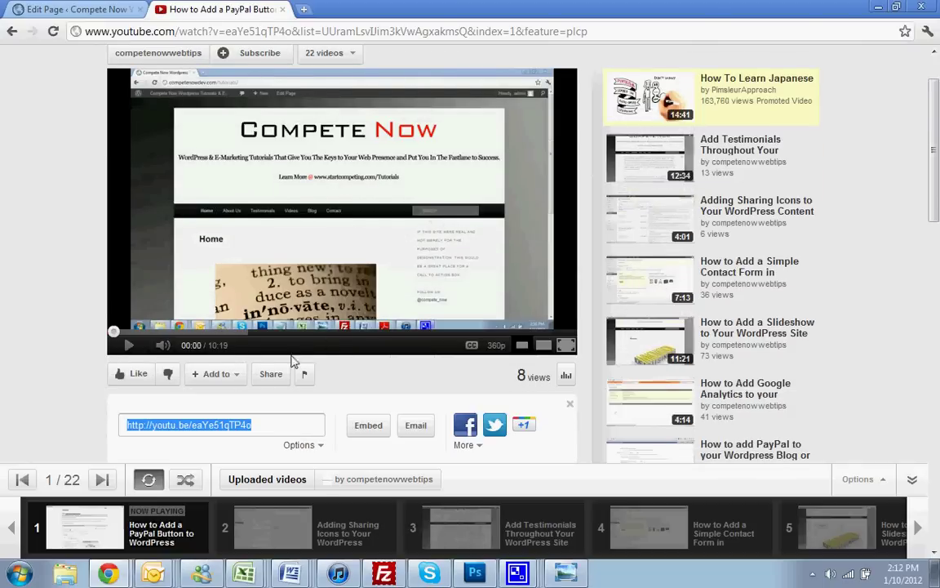
pyautogui.rightClick(224, 417)
pyautogui.click(63, 394)
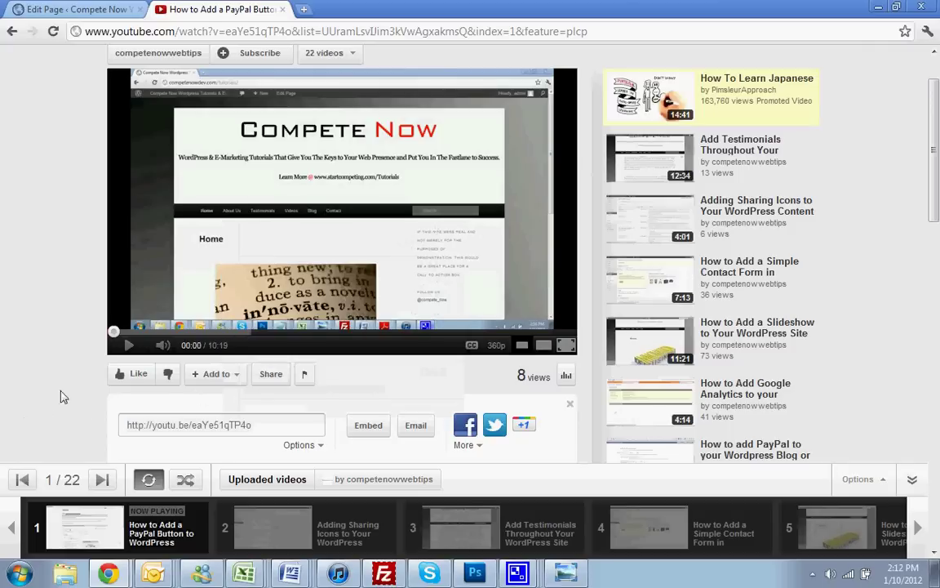
pyautogui.click(243, 425)
pyautogui.hotkey('ctrl', 'c')
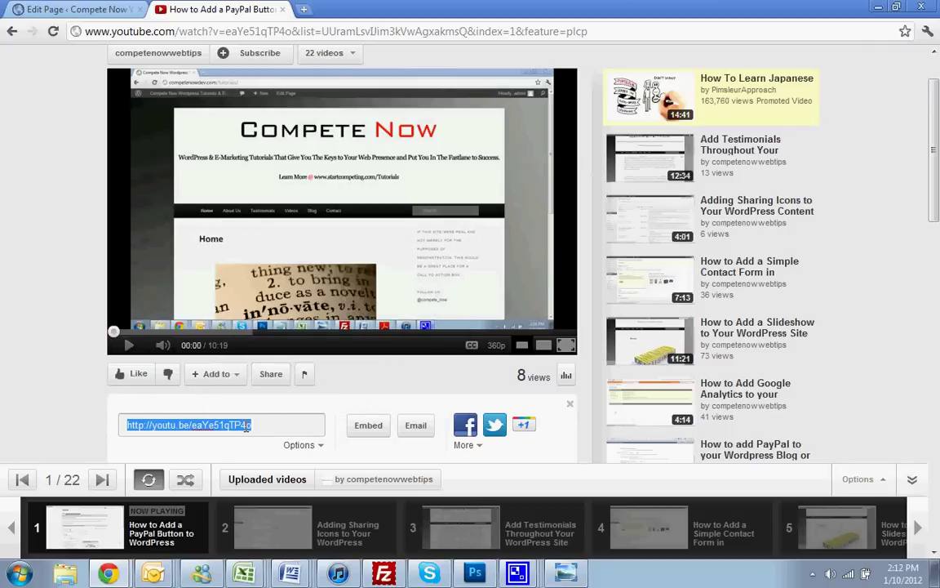
pyautogui.rightClick(245, 426)
pyautogui.click(277, 288)
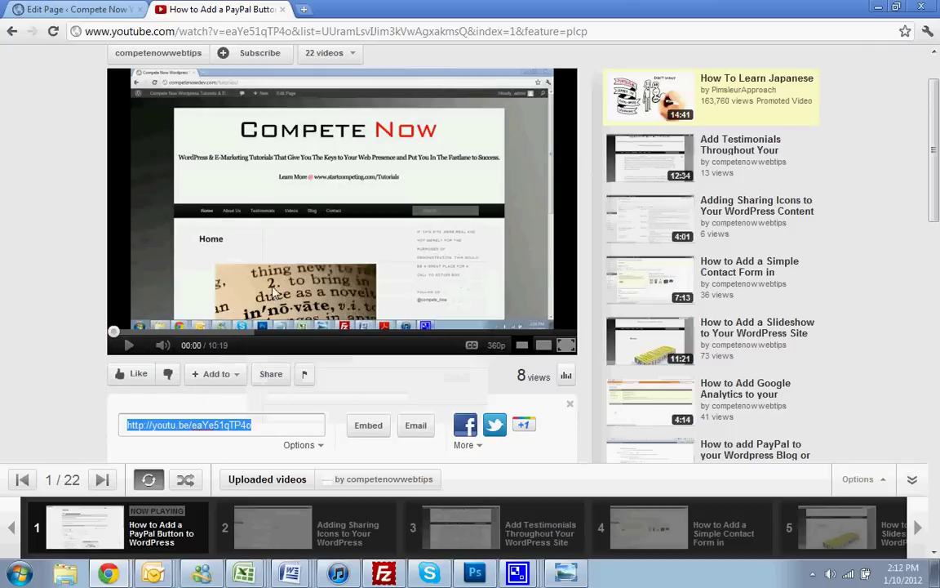
pyautogui.click(104, 8)
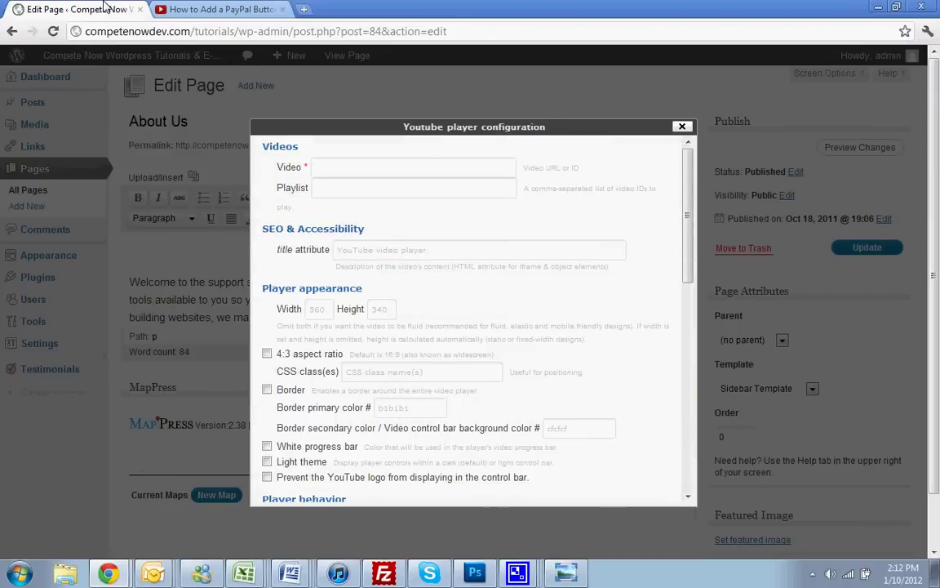
pyautogui.click(368, 164)
pyautogui.rightClick(368, 164)
pyautogui.click(394, 239)
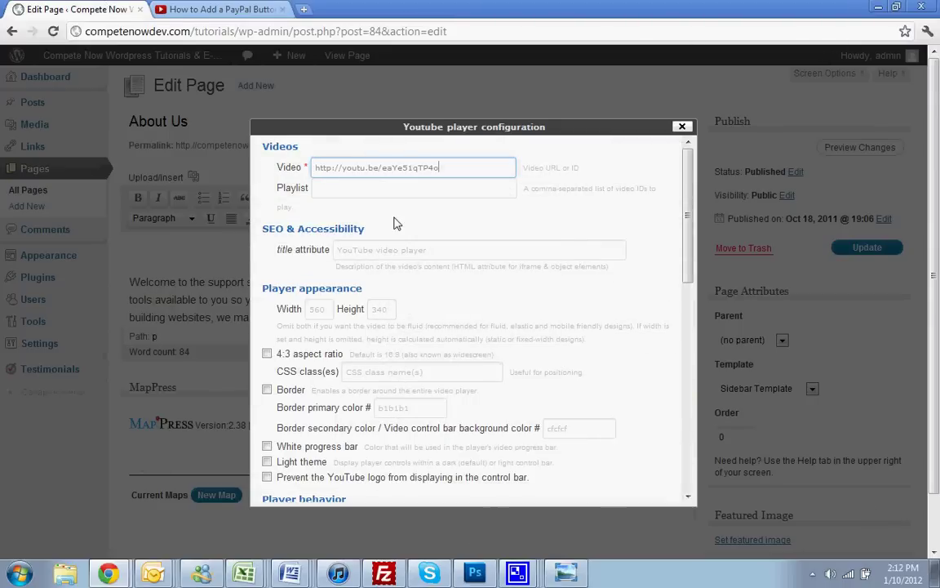
pyautogui.click(552, 253)
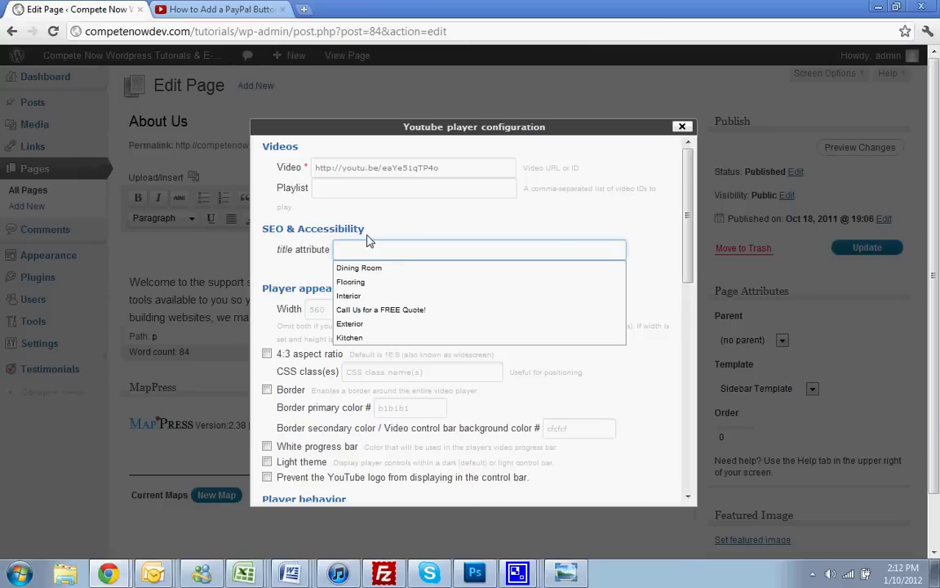
pyautogui.write('Tut')
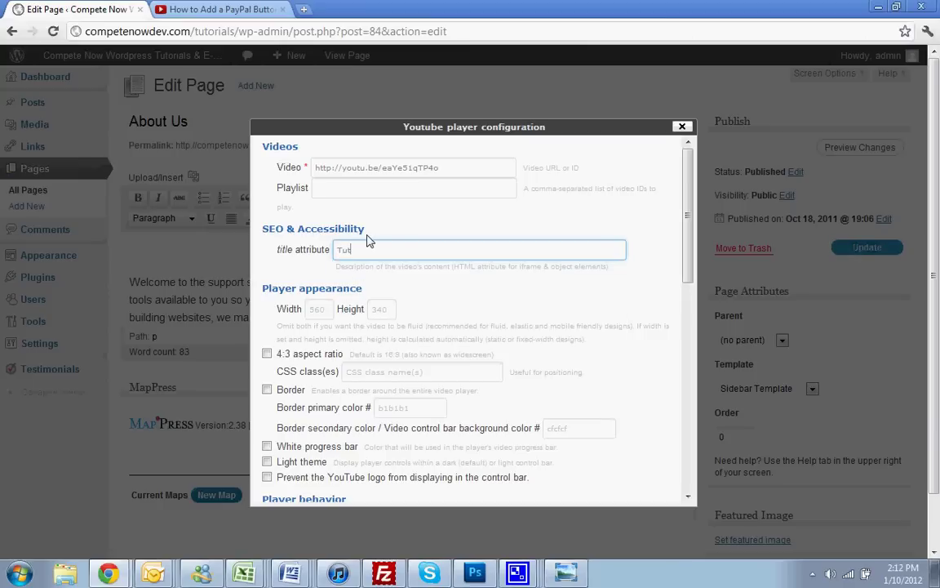
pyautogui.write('orial n')
pyautogui.write('n how to add a paypal button t')
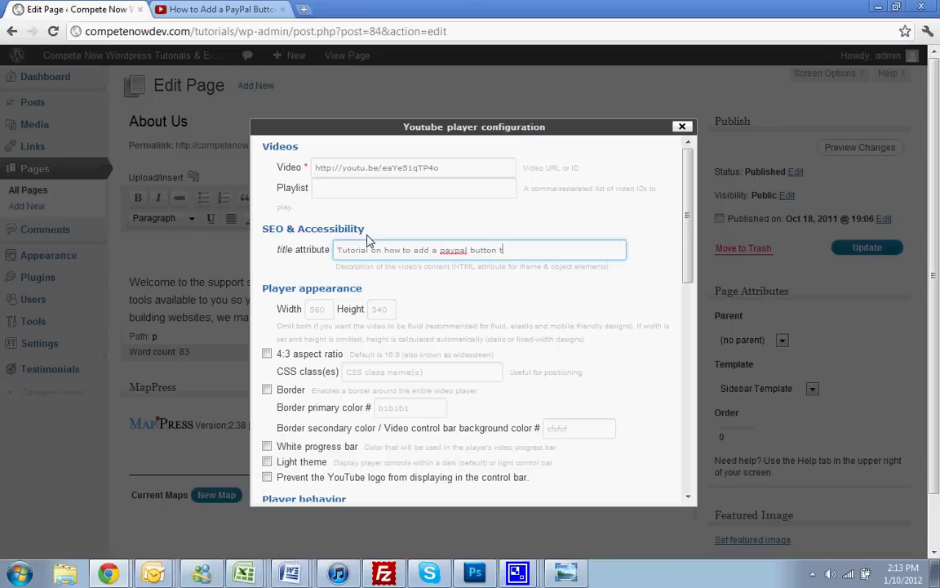
pyautogui.write('o')
pyautogui.press('BackSpace')
pyautogui.press('BackSpace')
pyautogui.press('BackSpace')
pyautogui.write('your site')
# Keep the default width, enable the player border, and hide the YouTube logo from the control bar.
pyautogui.click(318, 308)
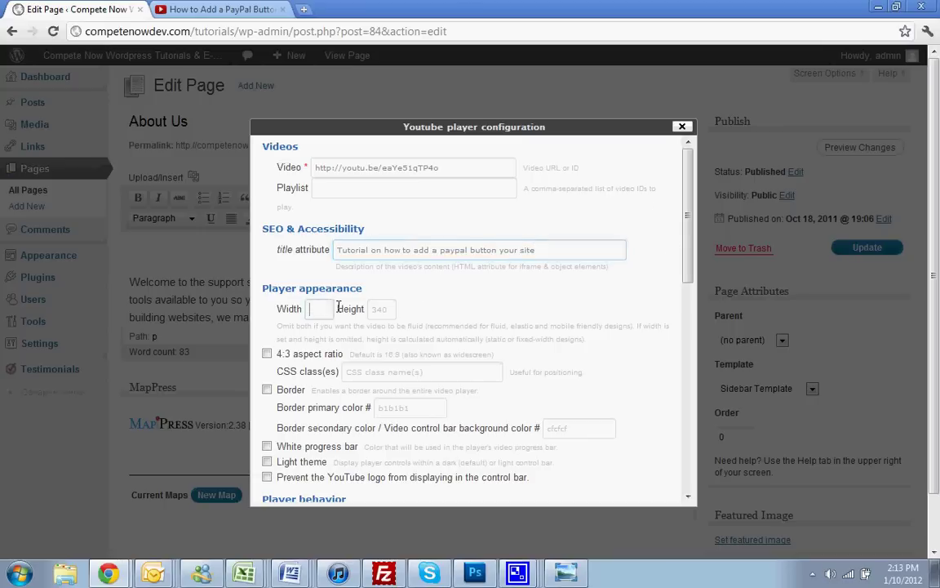
pyautogui.click(416, 307)
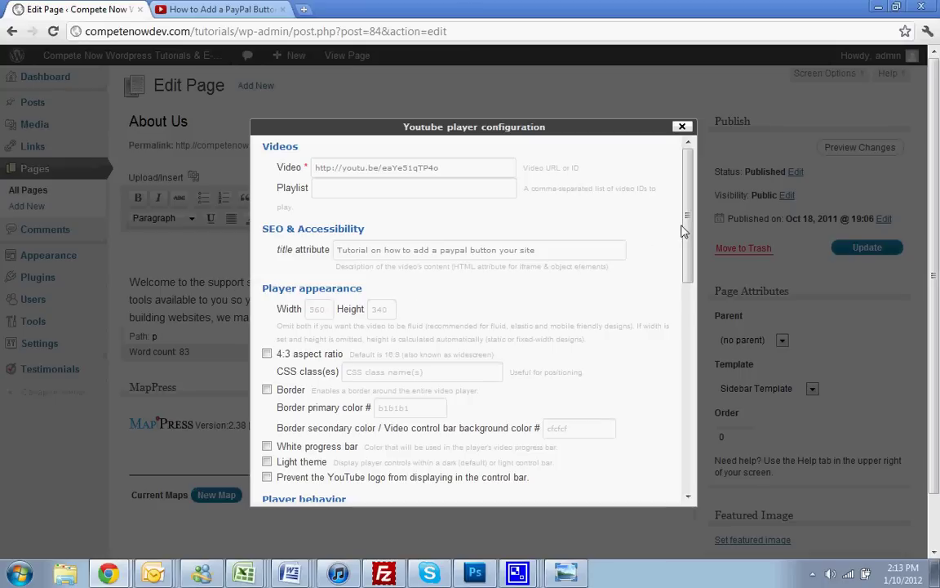
pyautogui.scroll(-1, 689, 236)
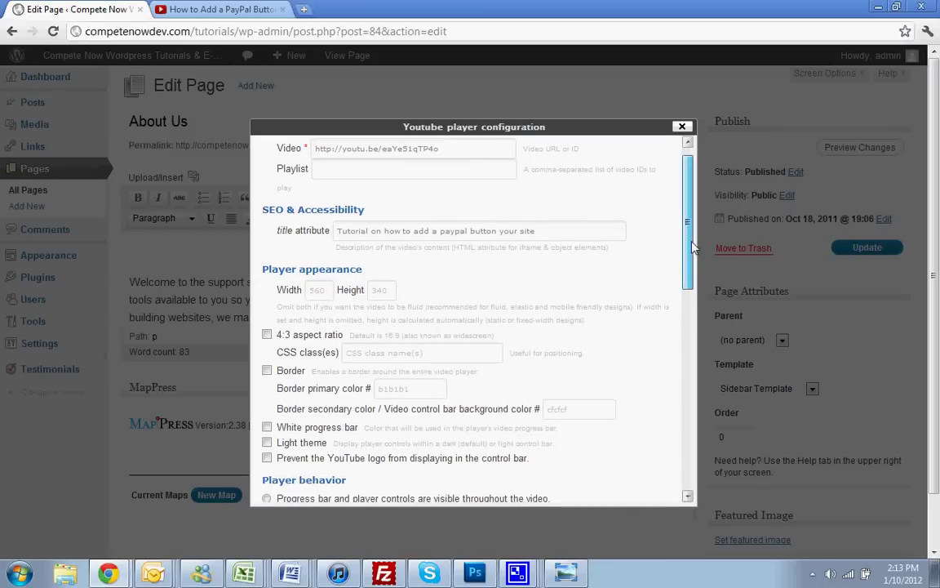
pyautogui.scroll(-2, 678, 245)
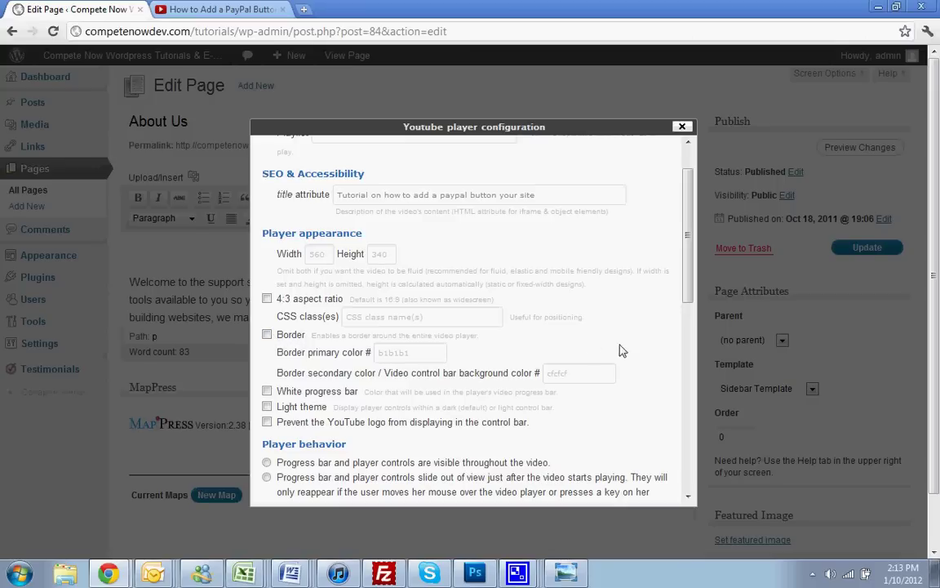
pyautogui.click(421, 358)
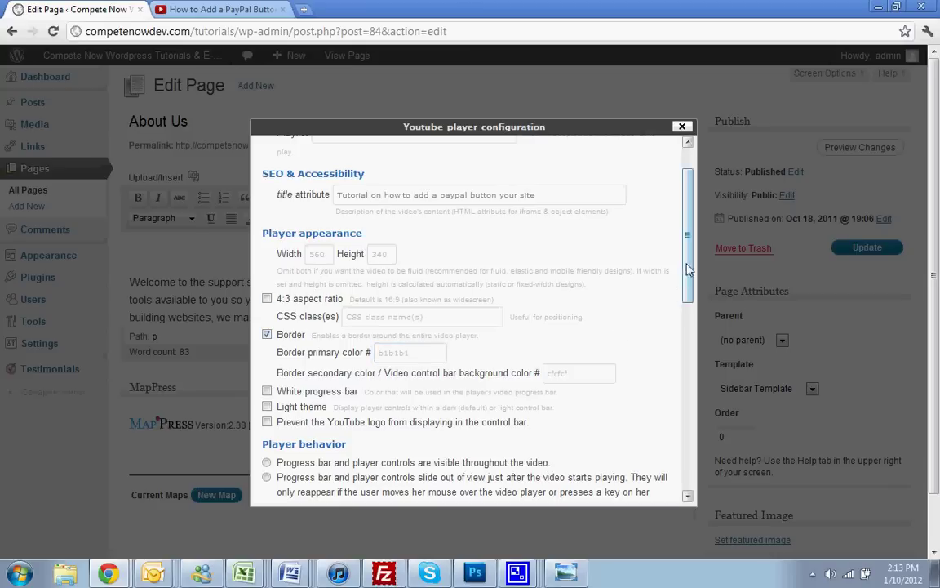
pyautogui.moveTo(689, 262); pyautogui.dragTo(689, 275)
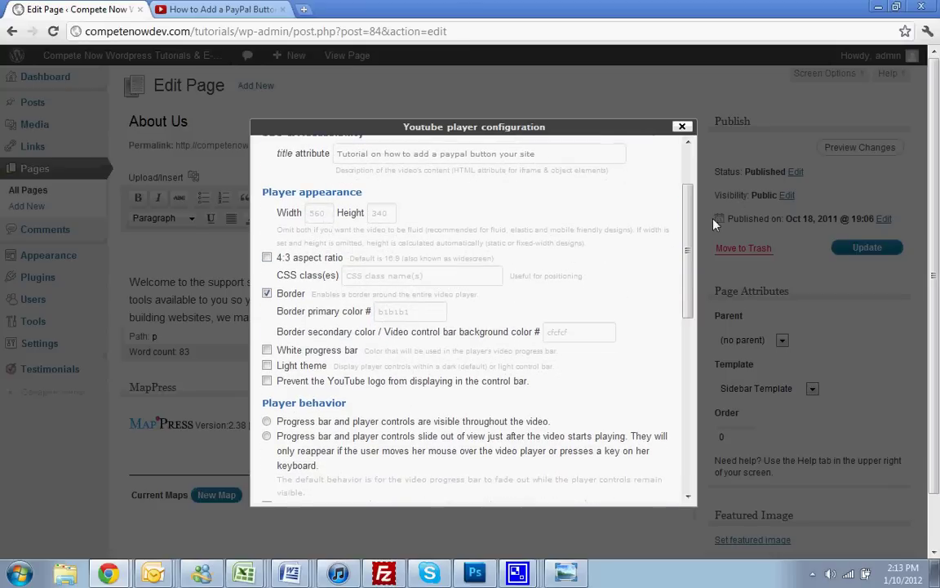
pyautogui.moveTo(690, 237); pyautogui.dragTo(607, 138)
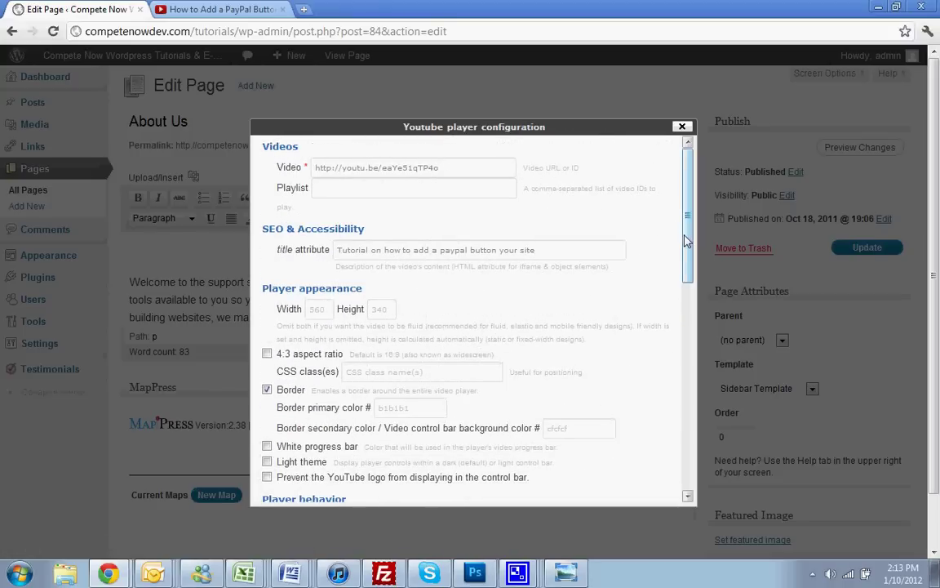
pyautogui.moveTo(688, 245); pyautogui.dragTo(677, 310)
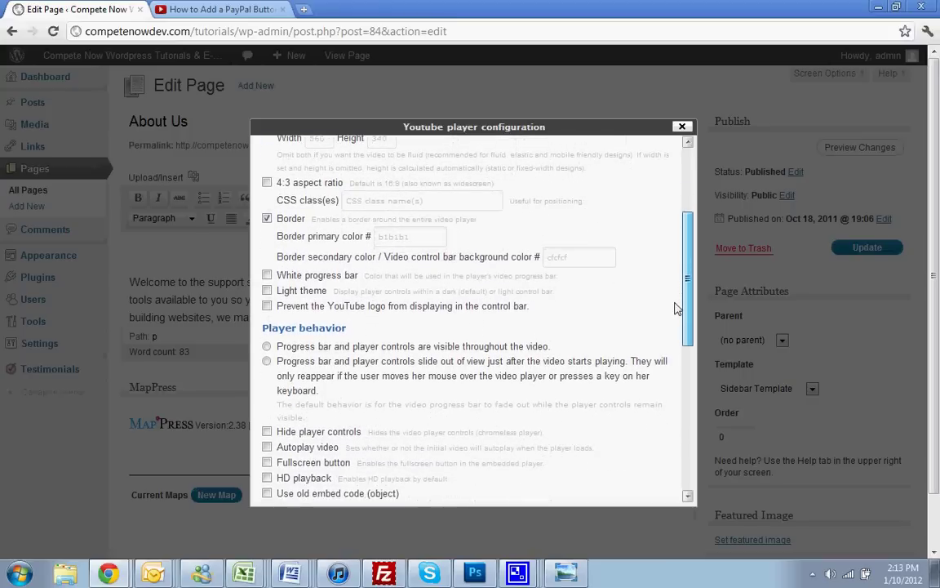
pyautogui.click(303, 308)
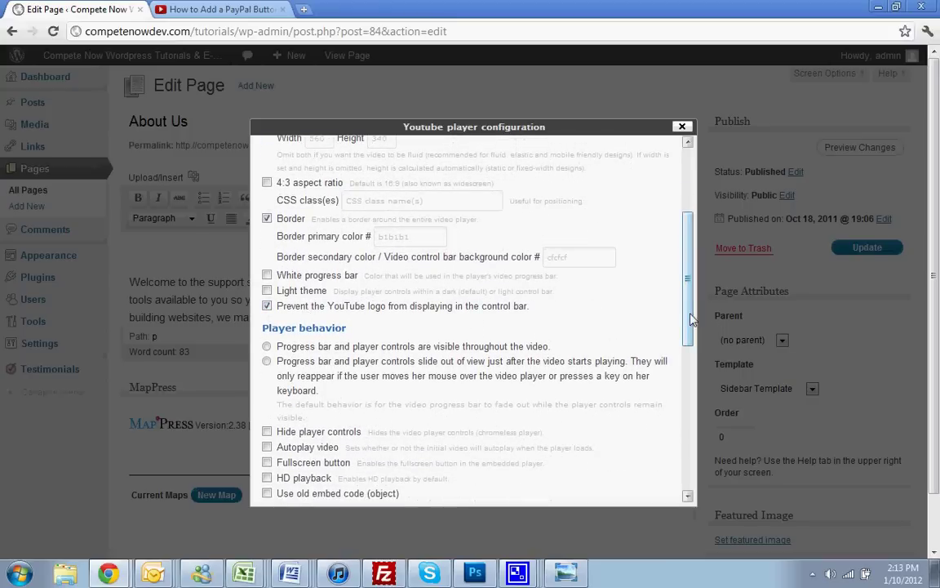
# Tick 'Disable the load of related videos' and scroll down to the Insert shortcode button.
pyautogui.moveTo(685, 320); pyautogui.dragTo(642, 390)
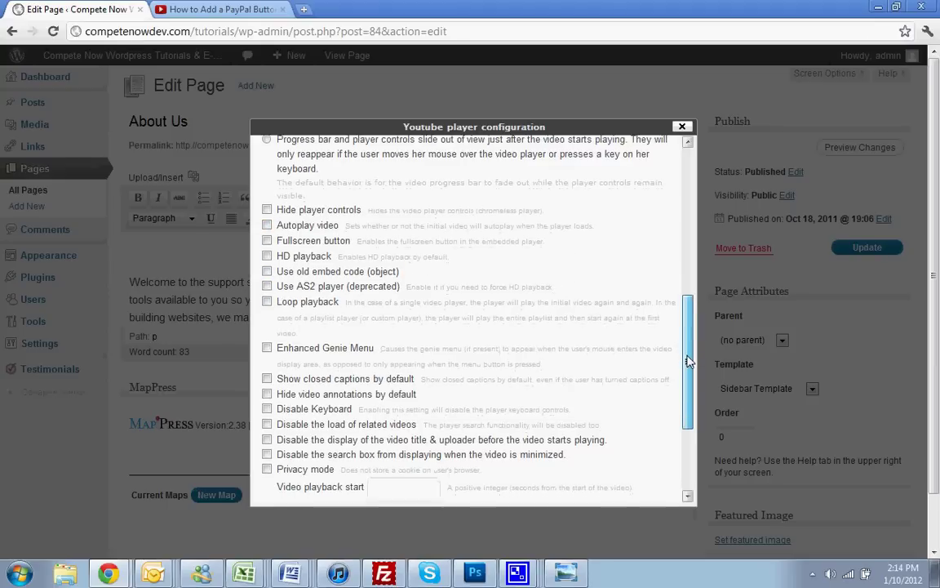
pyautogui.scroll(-1, 685, 359)
pyautogui.scroll(-1, 686, 372)
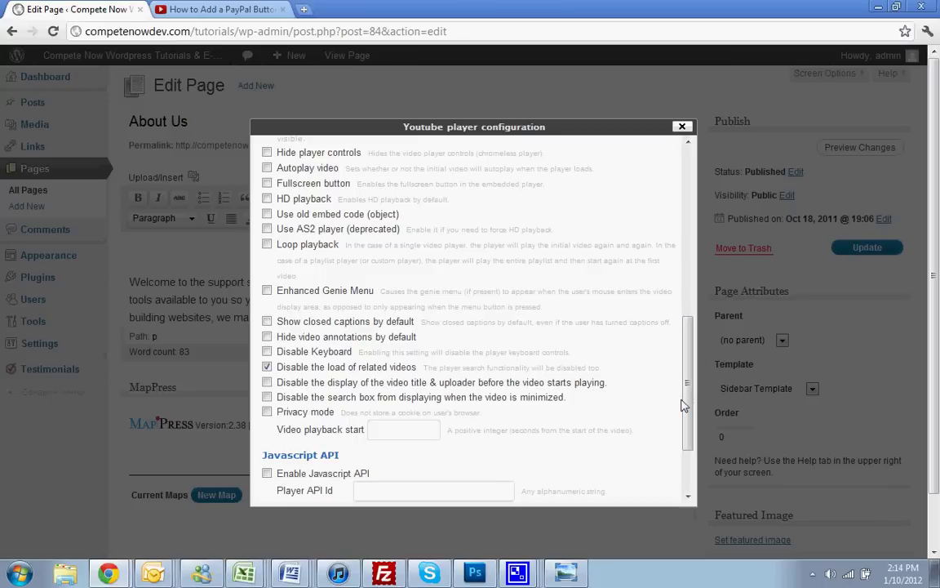
pyautogui.scroll(-3, 682, 412)
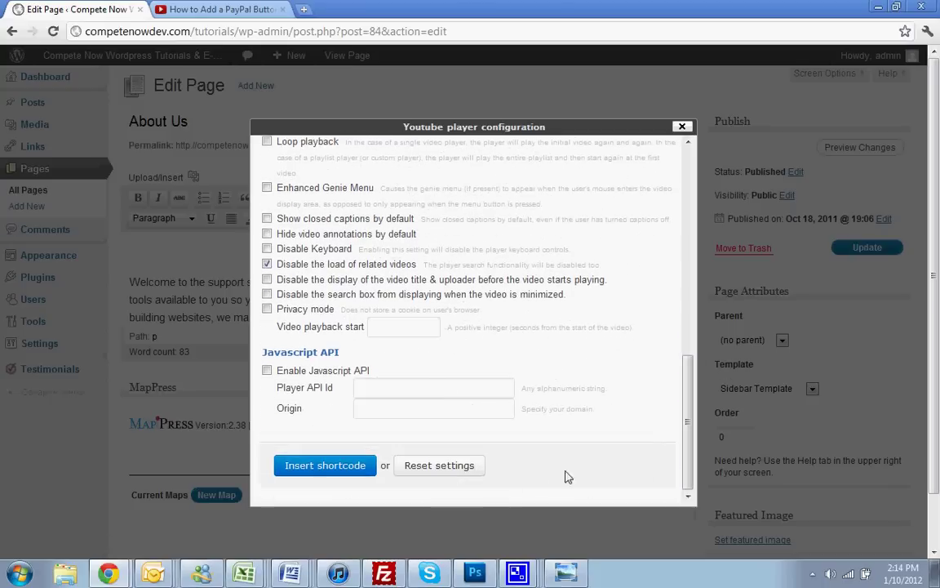
# Insert the youtube_sc shortcode with border, modestbranding and rel="0" atop About Us, then Update.
pyautogui.click(323, 467)
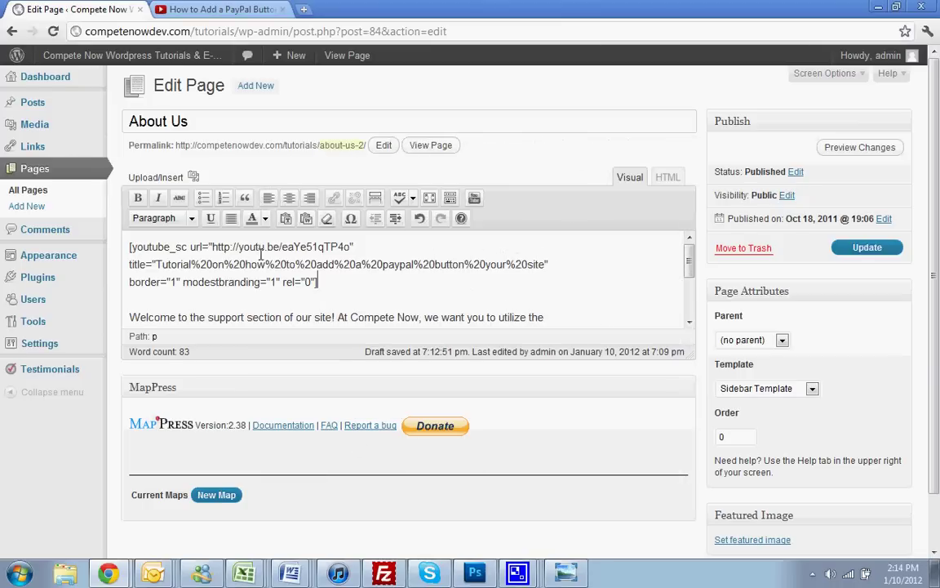
pyautogui.doubleClick(214, 246)
pyautogui.click(230, 246)
pyautogui.click(860, 249)
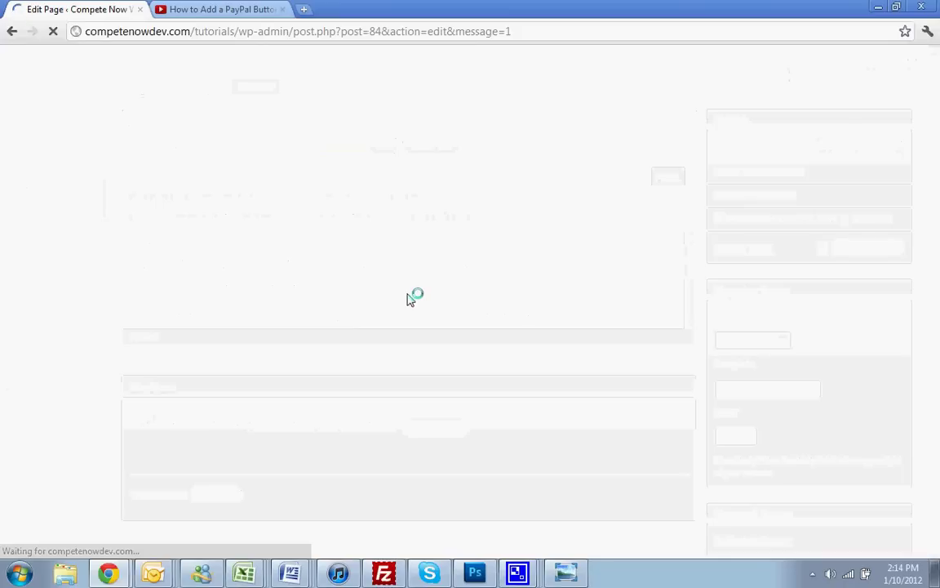
# Open the live About Us page and play, then pause, the embedded PayPal tutorial video.
pyautogui.click(422, 190)
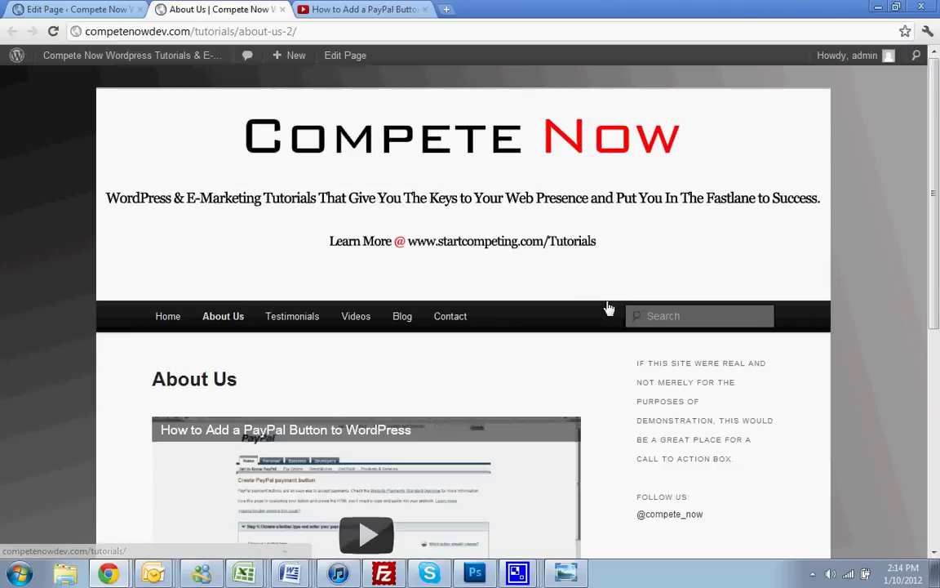
pyautogui.scroll(-3, 608, 307)
pyautogui.click(366, 312)
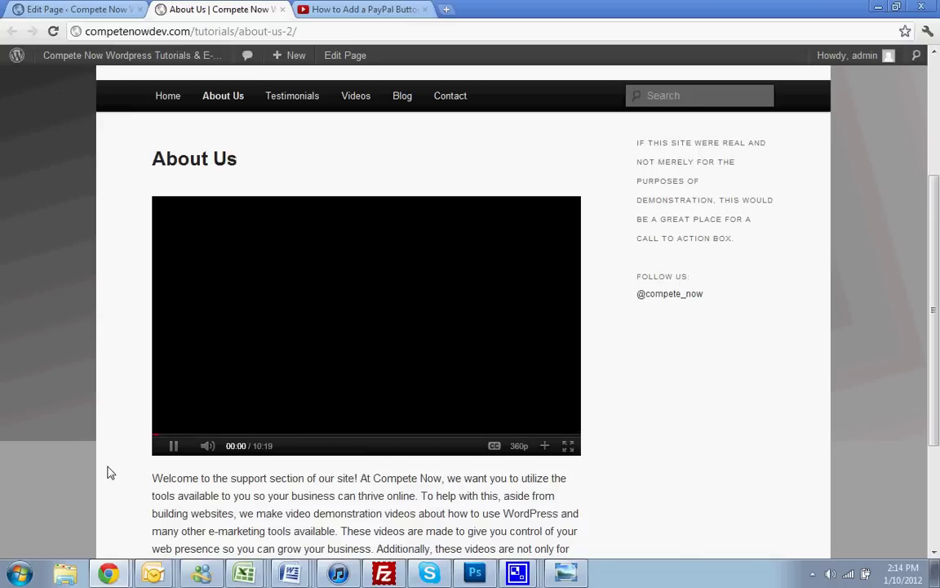
pyautogui.click(174, 433)
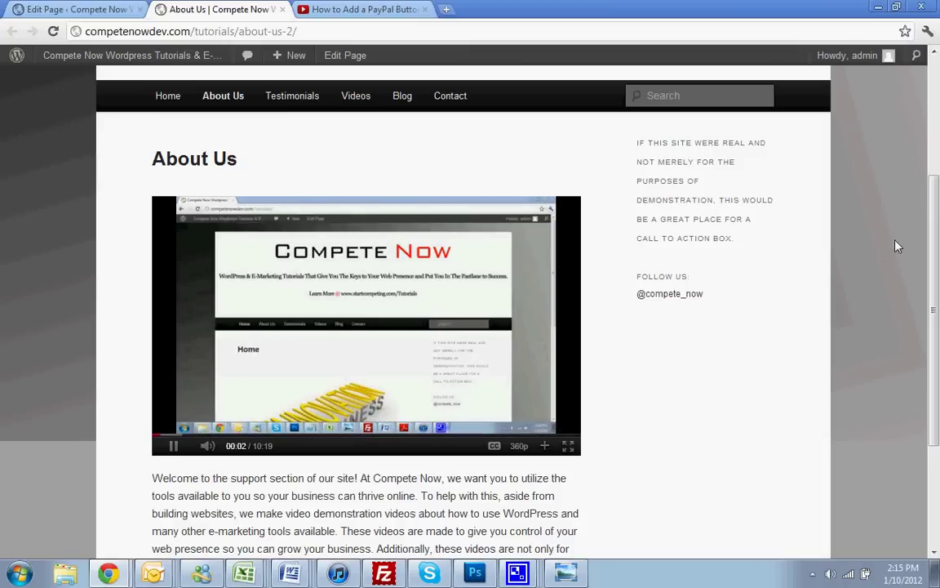
pyautogui.scroll(3, 824, 235)
pyautogui.scroll(-3, 809, 256)
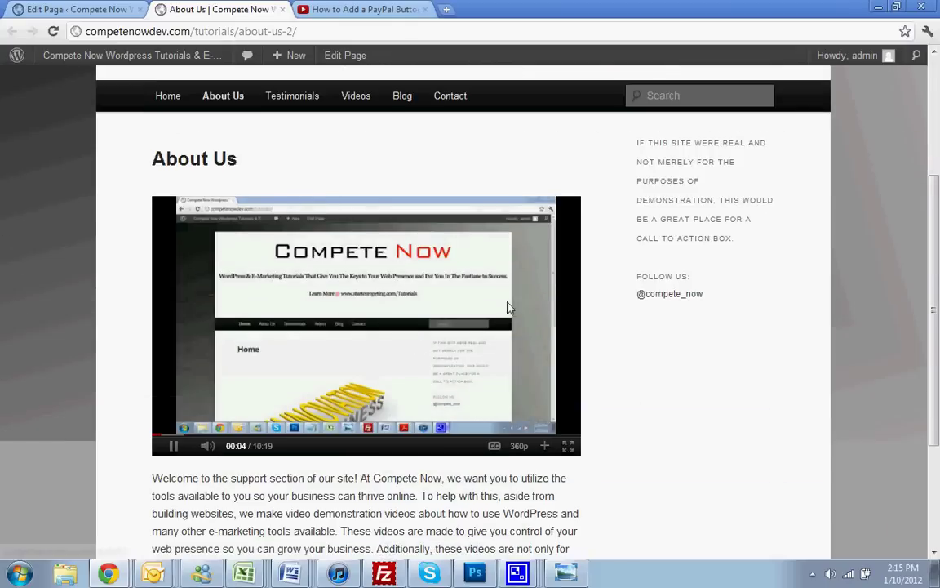
pyautogui.click(171, 446)
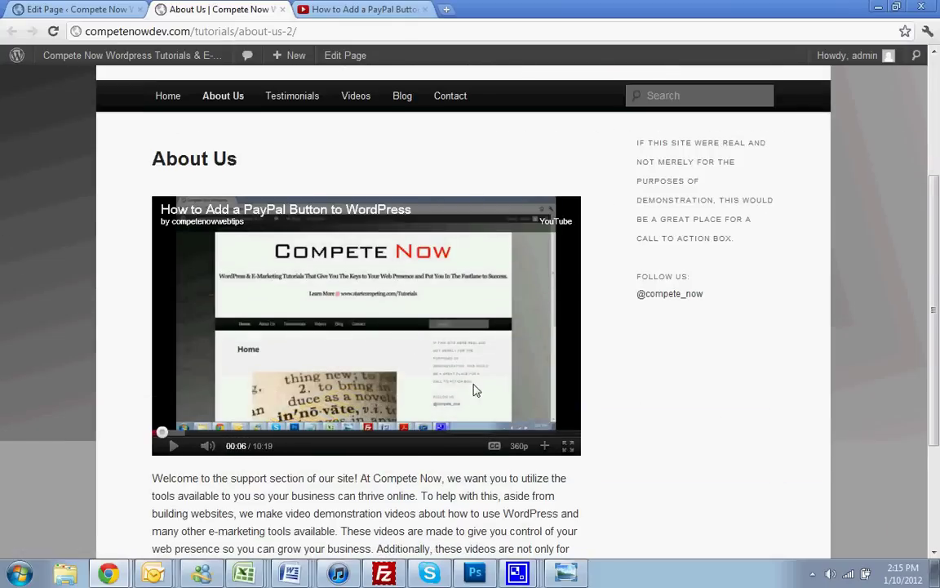
# Watch the video full screen, exit with Esc, and go back to the page editor.
pyautogui.scroll(3, 599, 355)
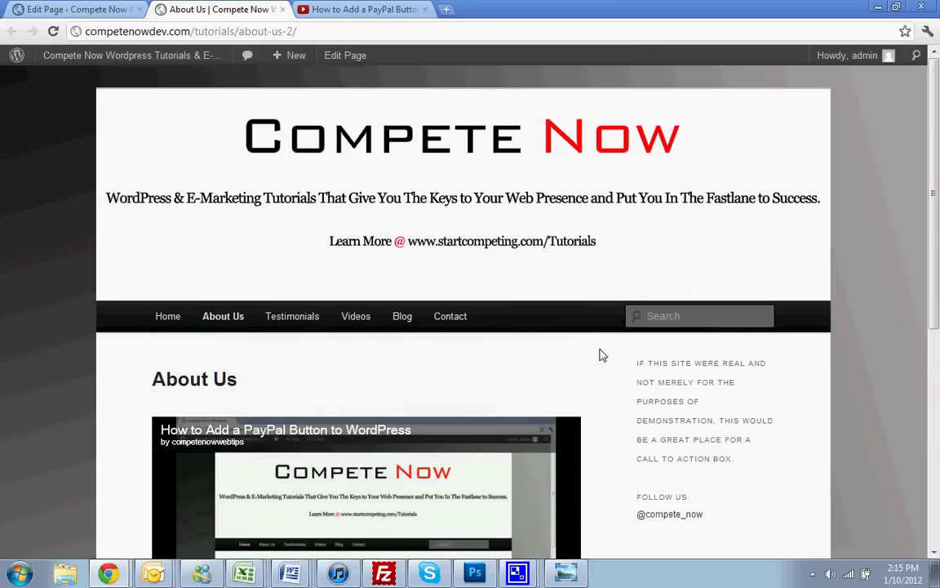
pyautogui.scroll(-3, 600, 355)
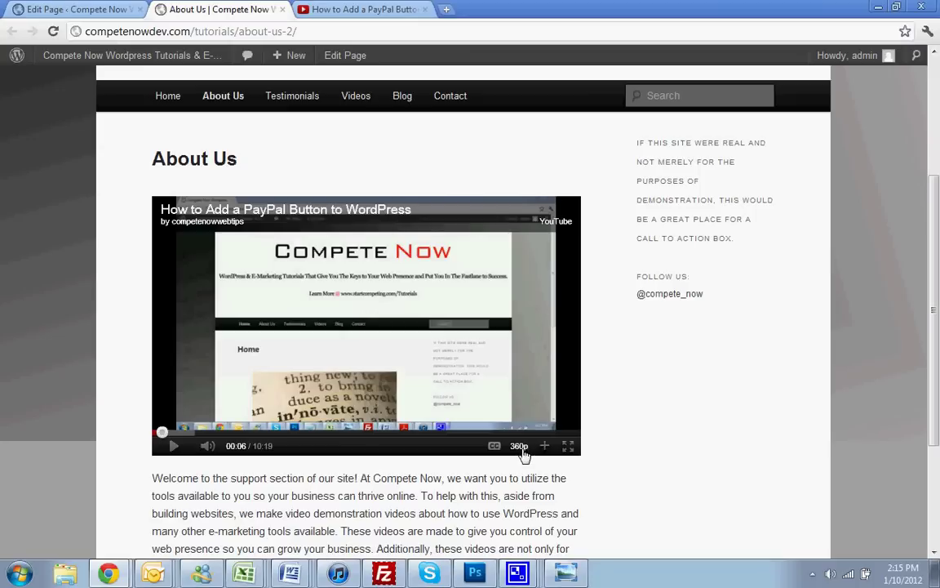
pyautogui.click(568, 445)
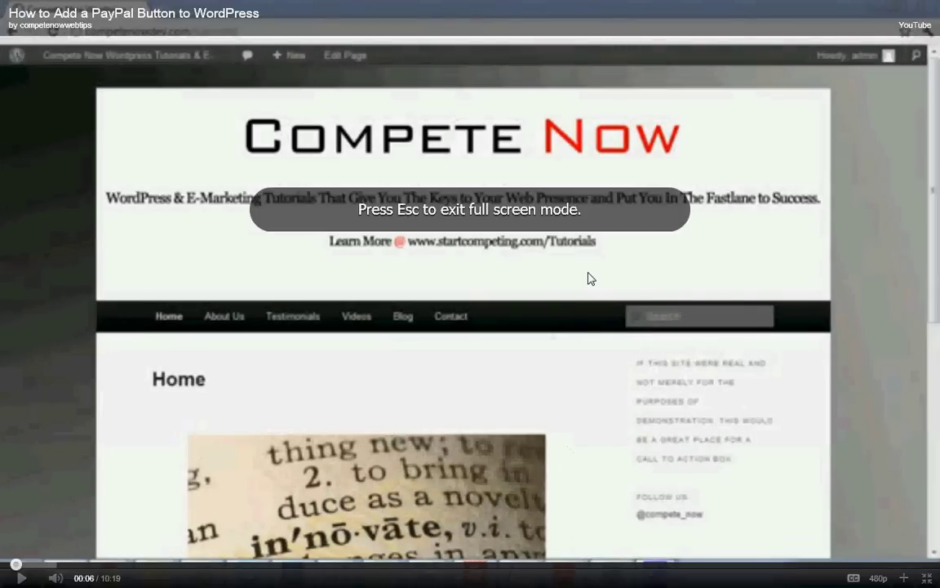
pyautogui.press('Escape')
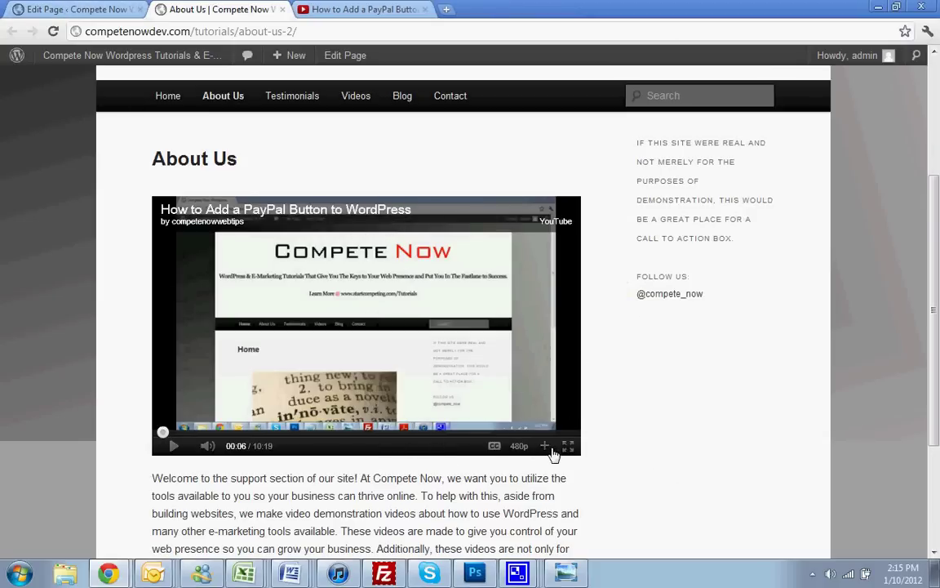
pyautogui.scroll(3, 78, 304)
pyautogui.scroll(-4, 78, 302)
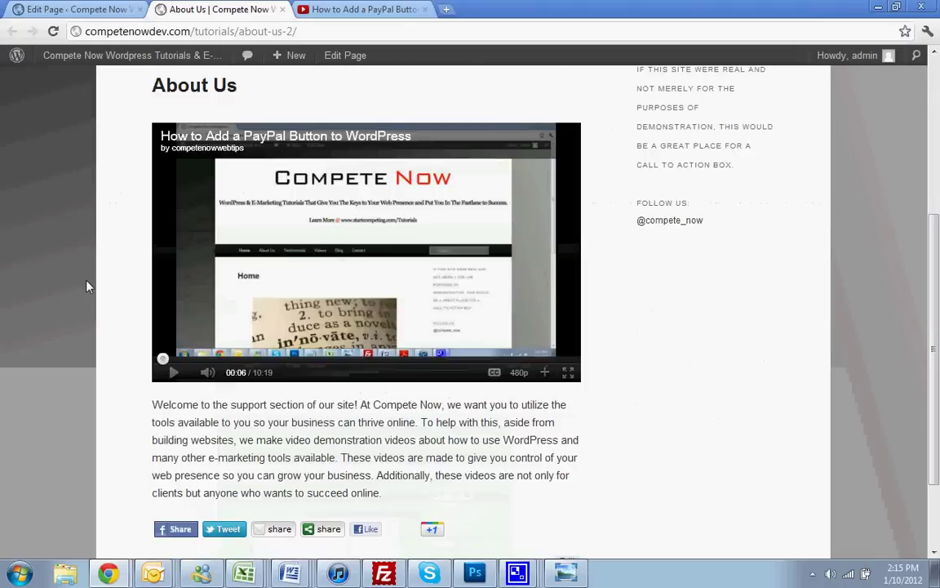
pyautogui.scroll(4, 88, 283)
pyautogui.scroll(-2, 340, 359)
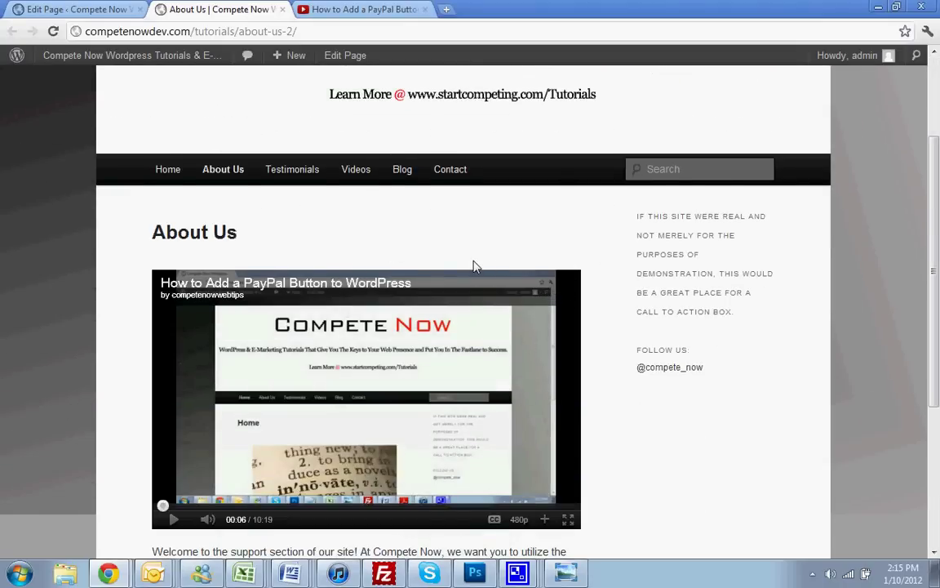
pyautogui.scroll(2, 477, 266)
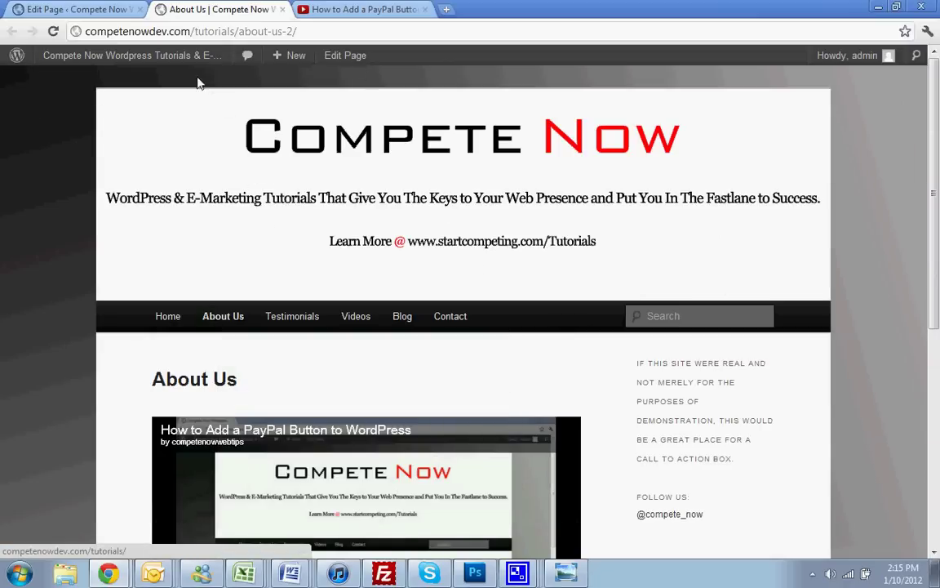
pyautogui.click(98, 9)
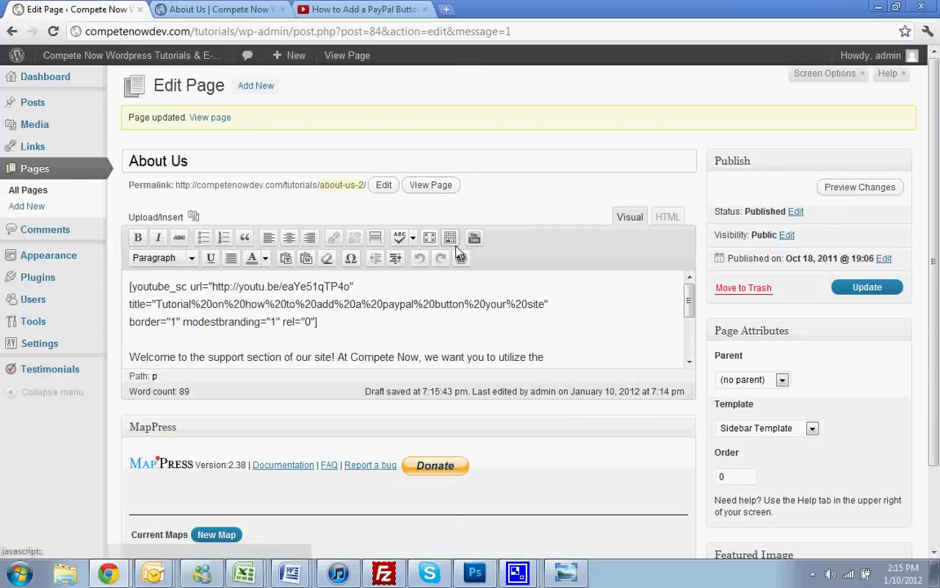
# Delete the old youtube_sc shortcode from the page and reopen the YouTube player configuration.
pyautogui.moveTo(345, 321); pyautogui.dragTo(111, 238)
pyautogui.press('Delete')
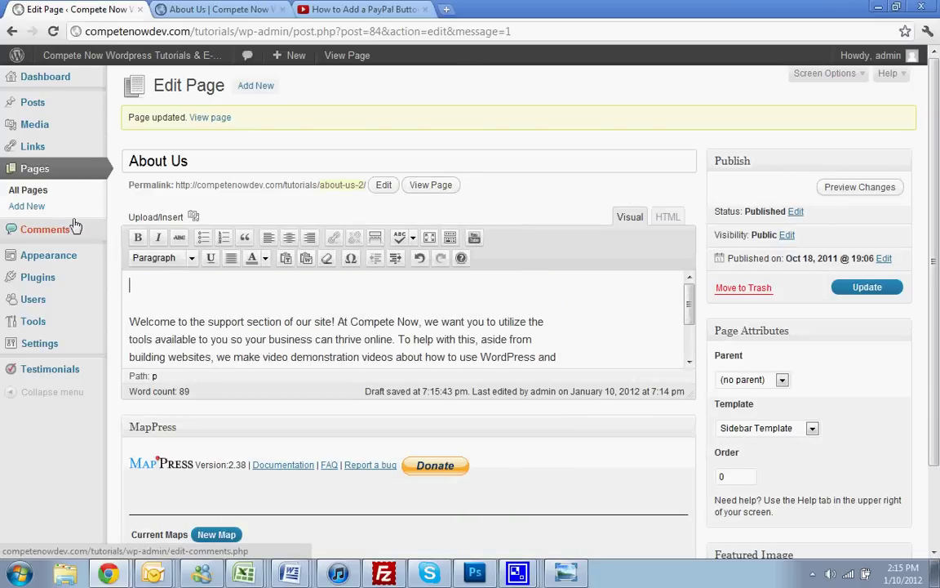
pyautogui.click(474, 237)
# Paste the copied youtu.be link into Video and set the title attribute 'Series of wordpress tutorials'.
pyautogui.click(343, 9)
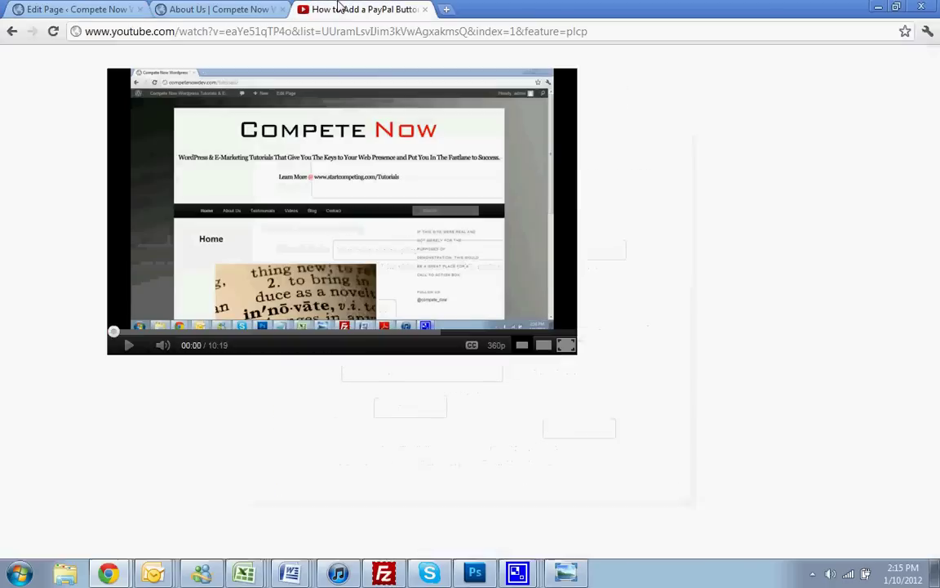
pyautogui.rightClick(204, 421)
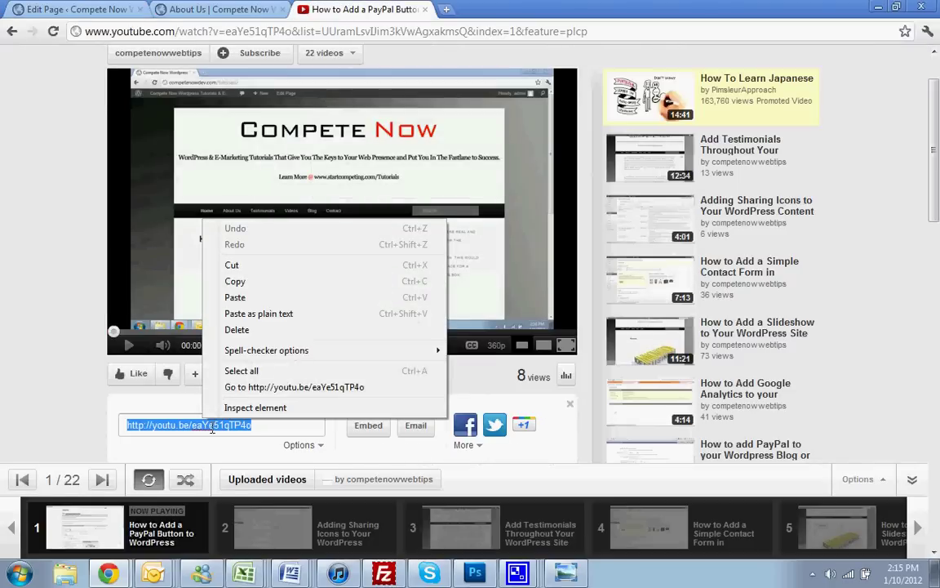
pyautogui.click(235, 281)
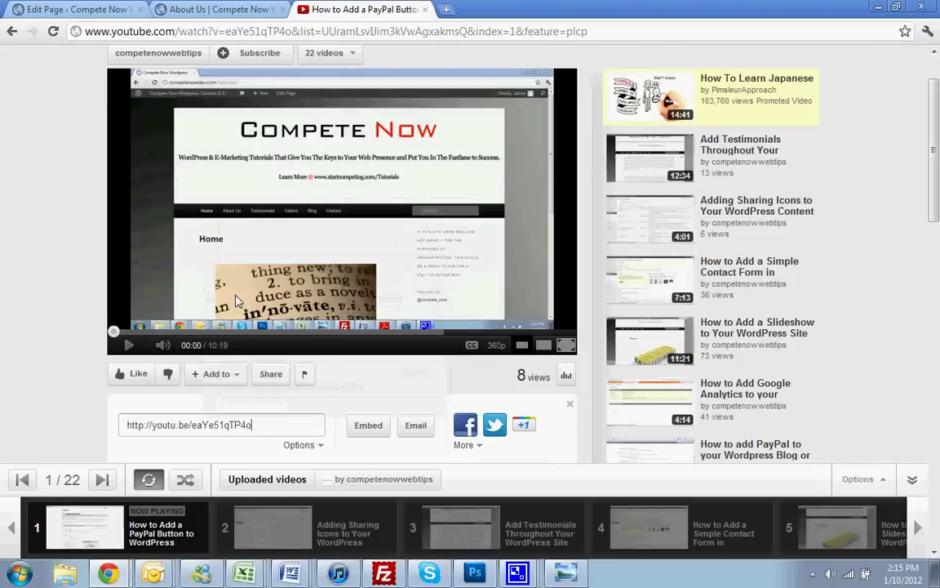
pyautogui.click(282, 9)
pyautogui.click(106, 9)
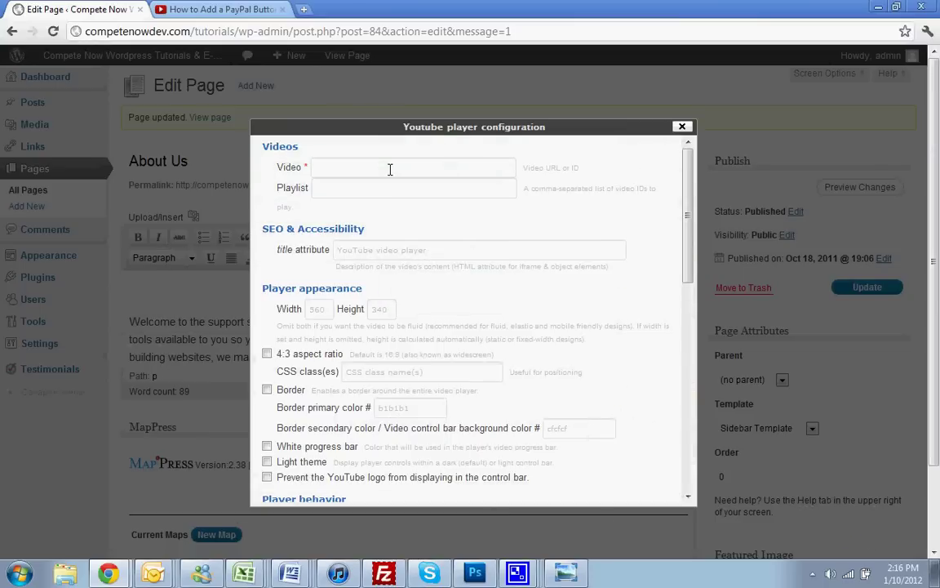
pyautogui.rightClick(390, 168)
pyautogui.click(422, 248)
pyautogui.click(411, 254)
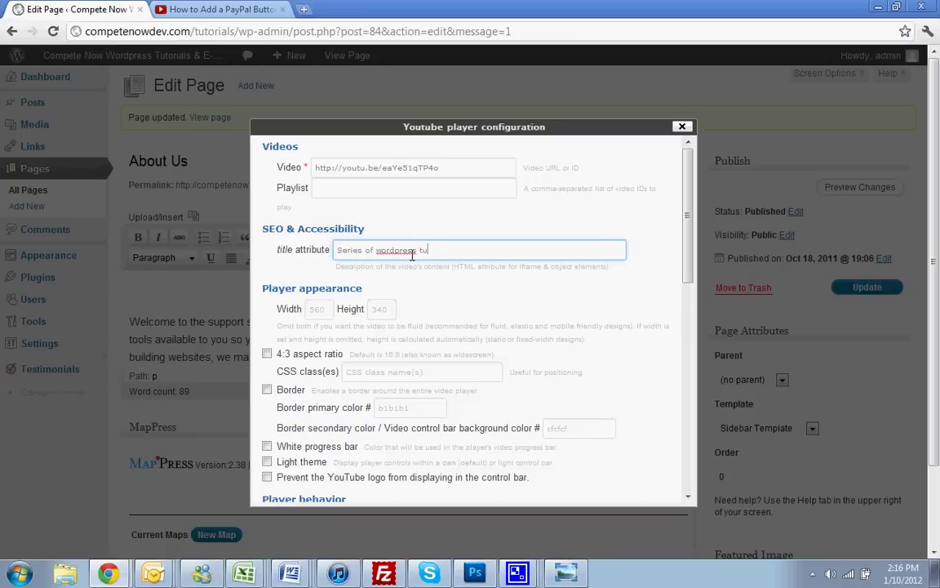
pyautogui.click(412, 187)
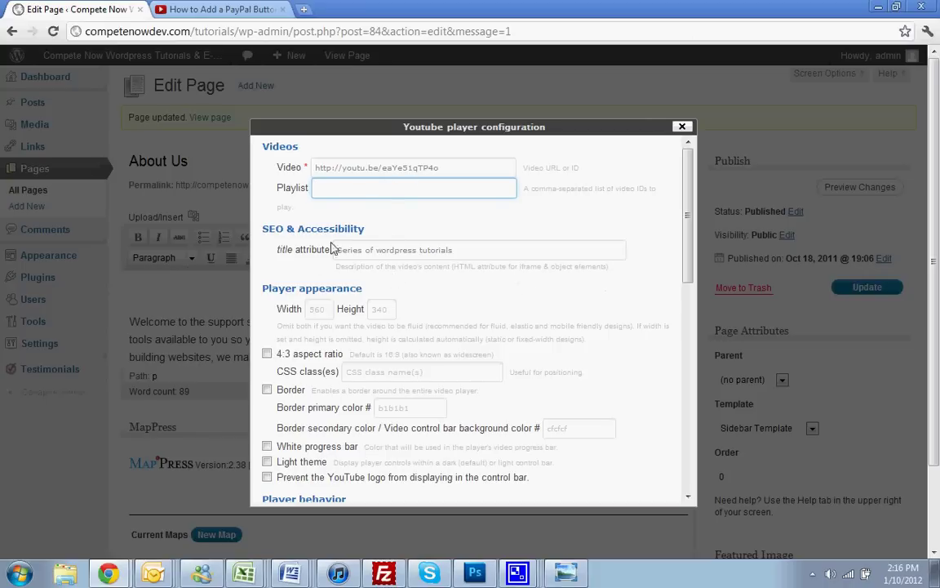
# Fill the Playlist field with the Adding Sharing Icons video's ID c3CUvboUE4E from its share link.
pyautogui.click(241, 9)
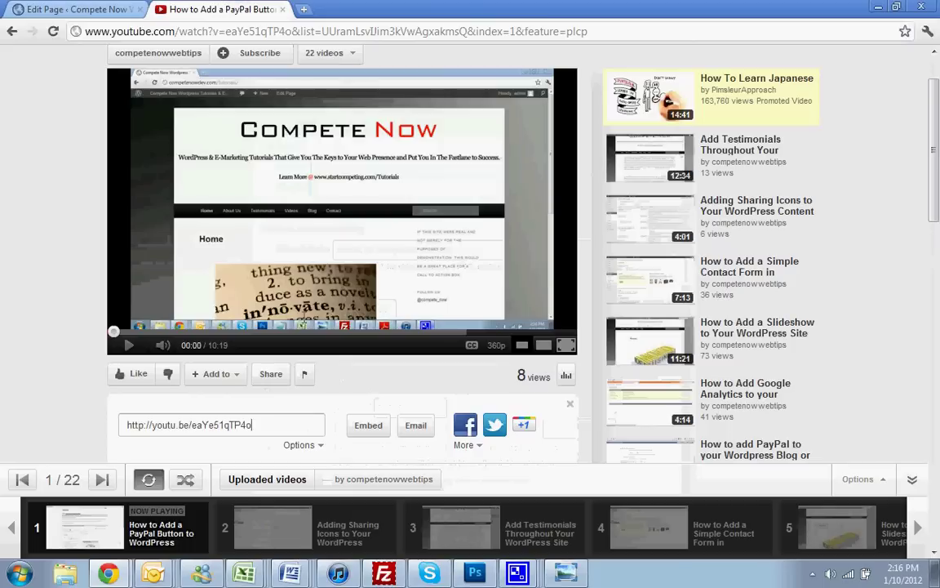
pyautogui.click(643, 237)
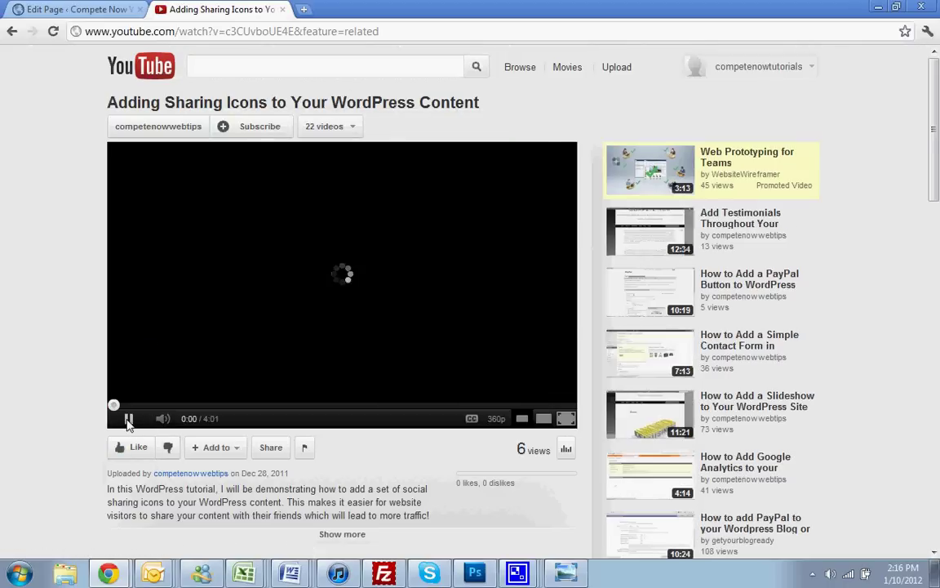
pyautogui.click(128, 419)
pyautogui.click(271, 447)
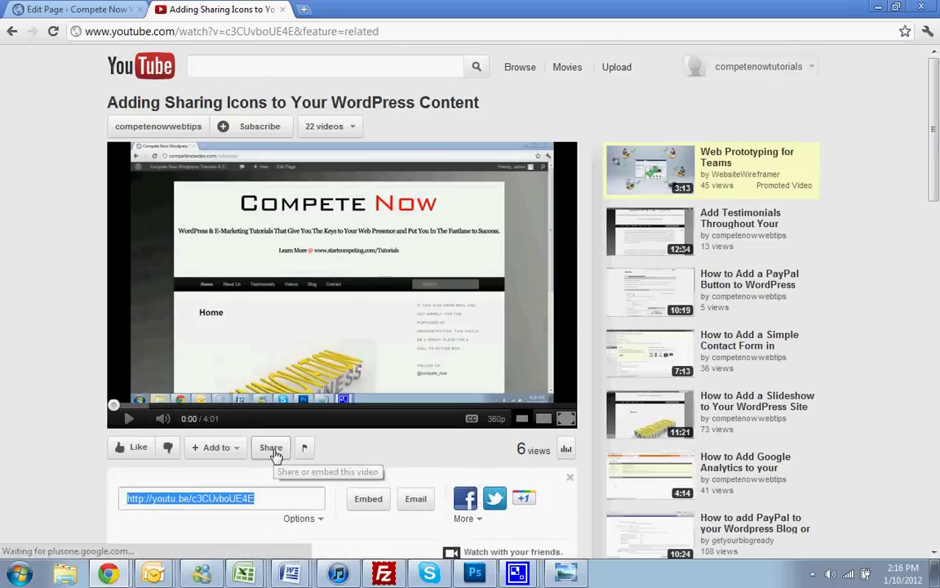
pyautogui.rightClick(228, 490)
pyautogui.click(256, 361)
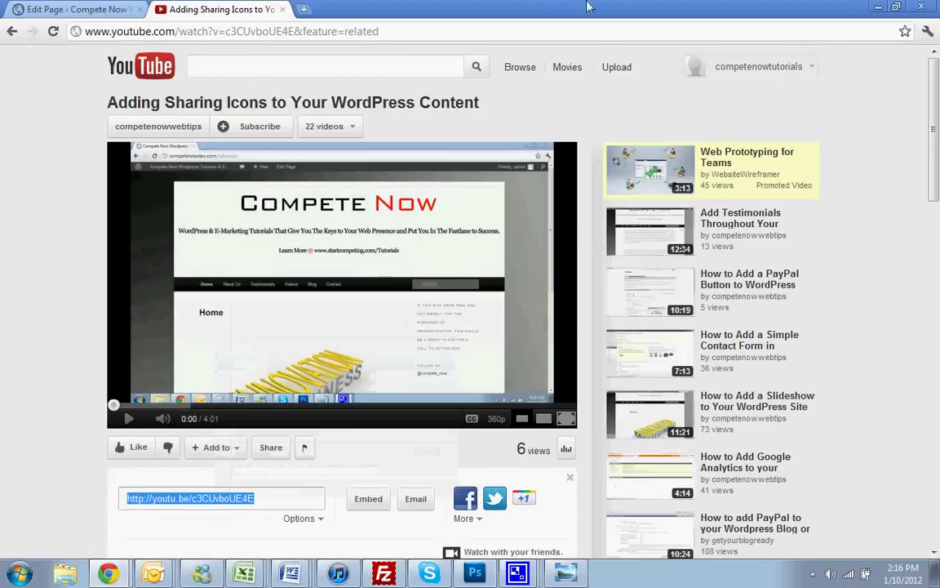
pyautogui.click(90, 9)
pyautogui.rightClick(392, 191)
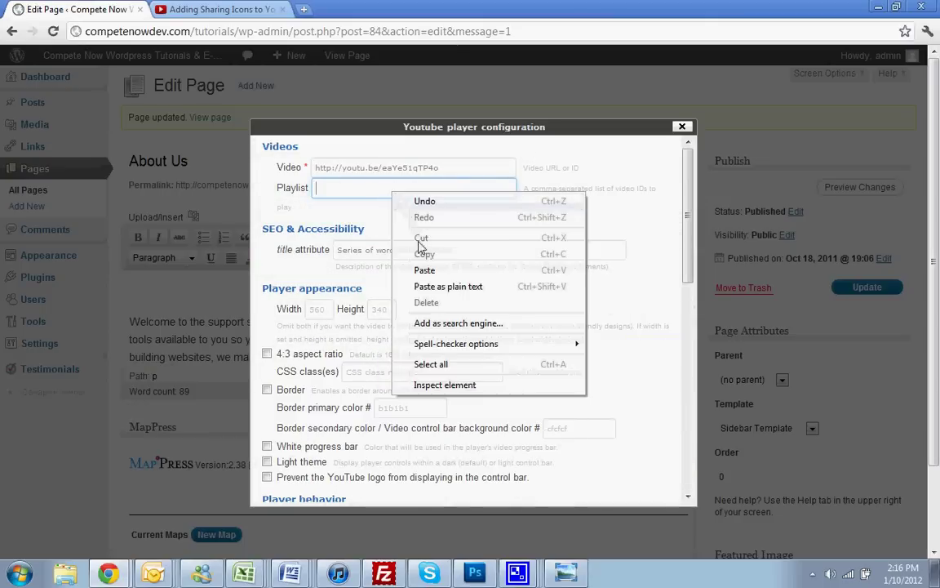
pyautogui.click(420, 270)
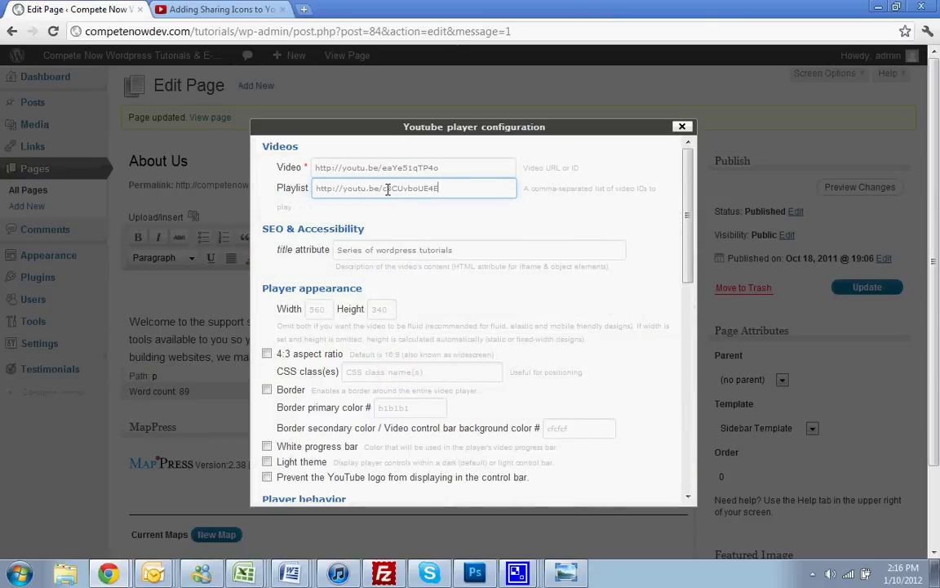
pyautogui.moveTo(382, 191); pyautogui.dragTo(457, 193)
pyautogui.click(383, 188)
pyautogui.moveTo(383, 188); pyautogui.dragTo(95, 177)
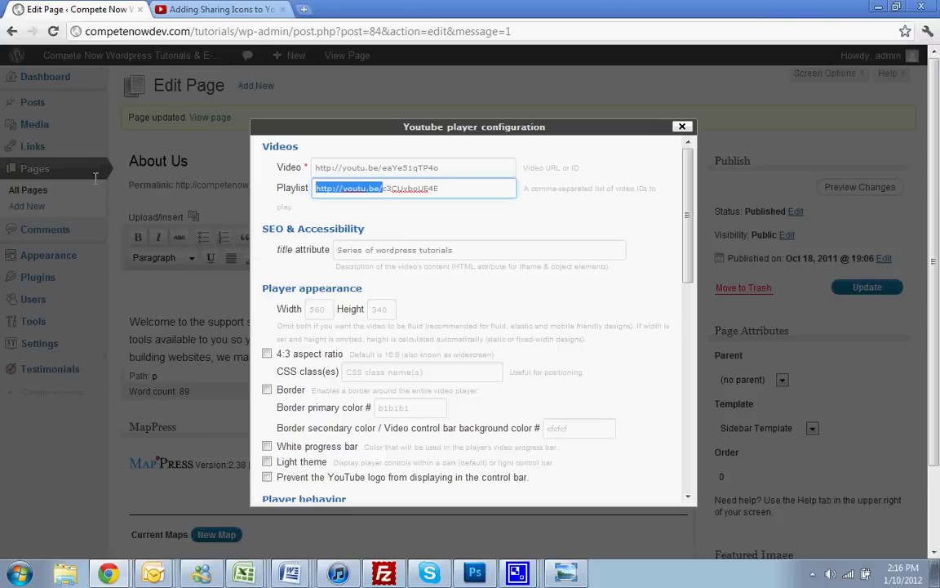
pyautogui.press('BackSpace')
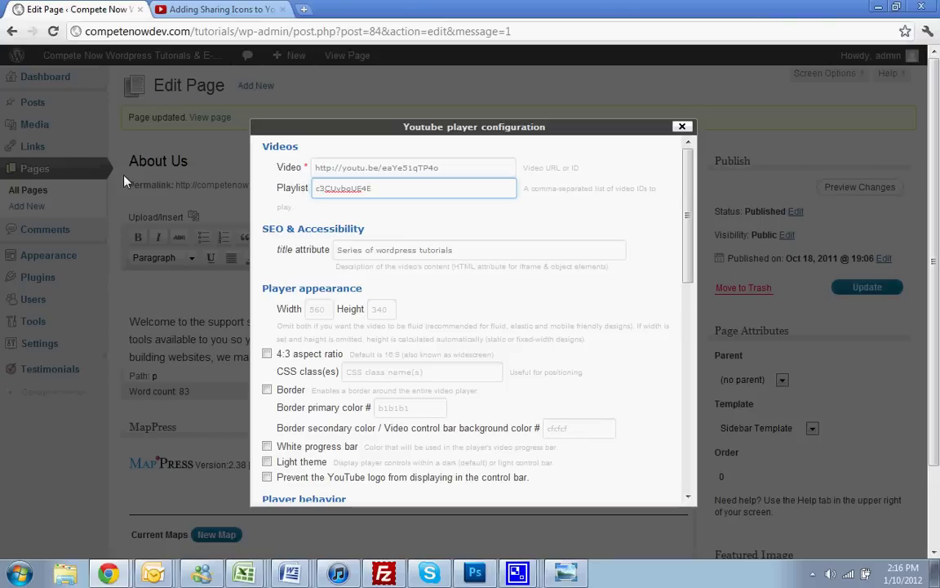
# Add the Simple Contact Form video's ID QEtLRlPB5fI after the comma, stripping the link prefix.
pyautogui.click(214, 9)
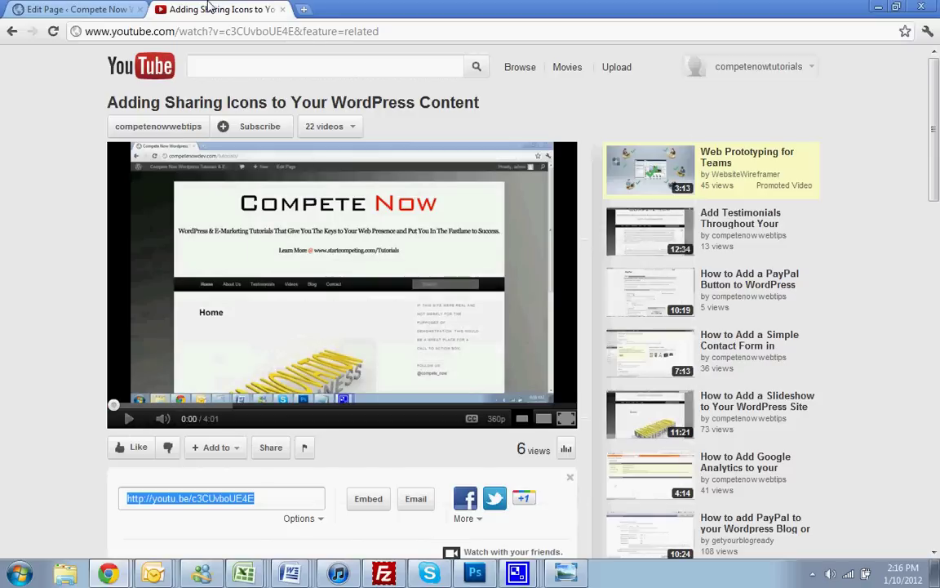
pyautogui.click(662, 357)
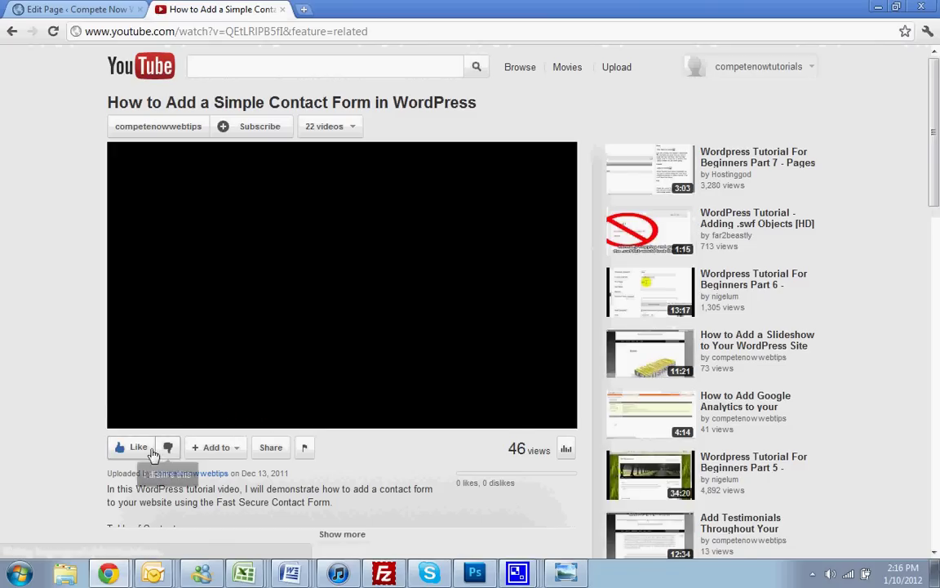
pyautogui.scroll(-1, 229, 429)
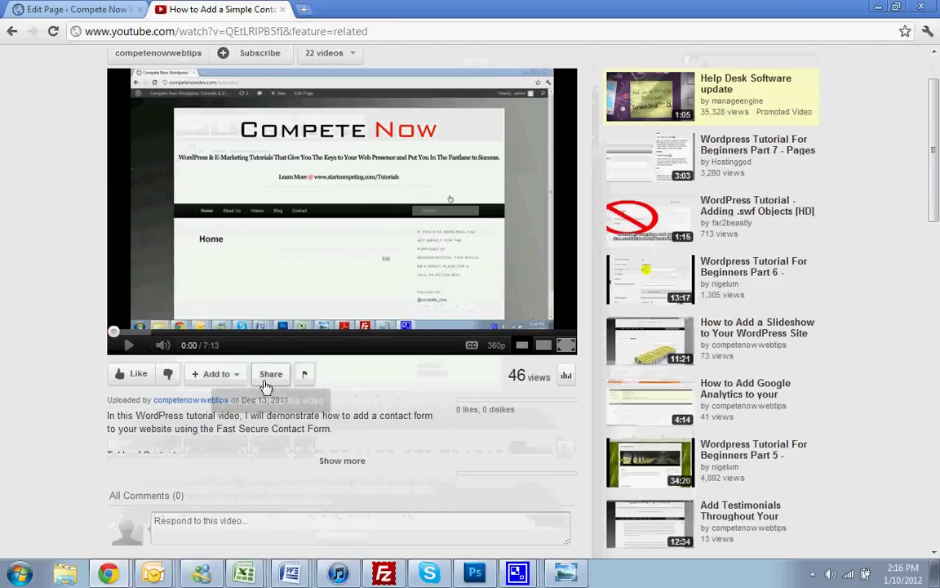
pyautogui.click(271, 374)
pyautogui.rightClick(214, 422)
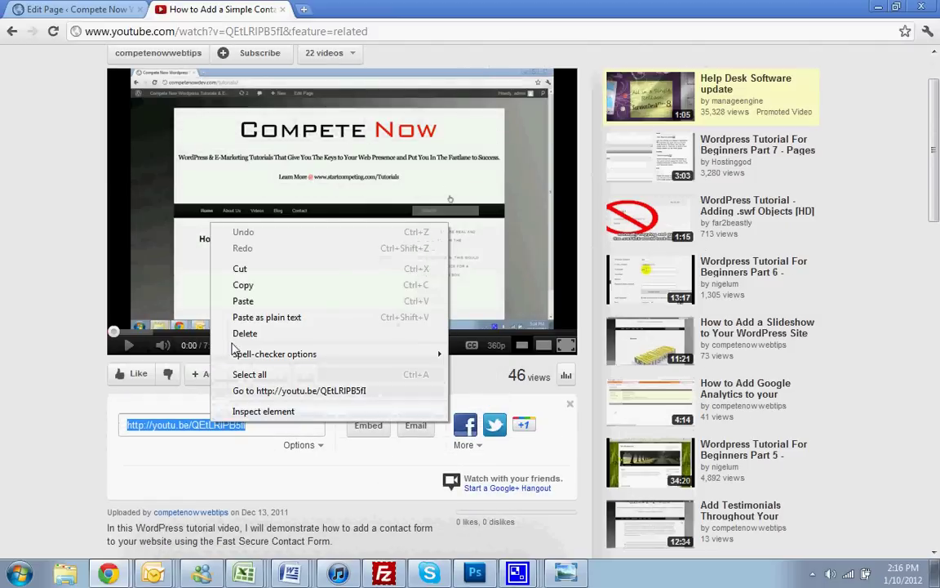
pyautogui.click(247, 284)
pyautogui.click(96, 11)
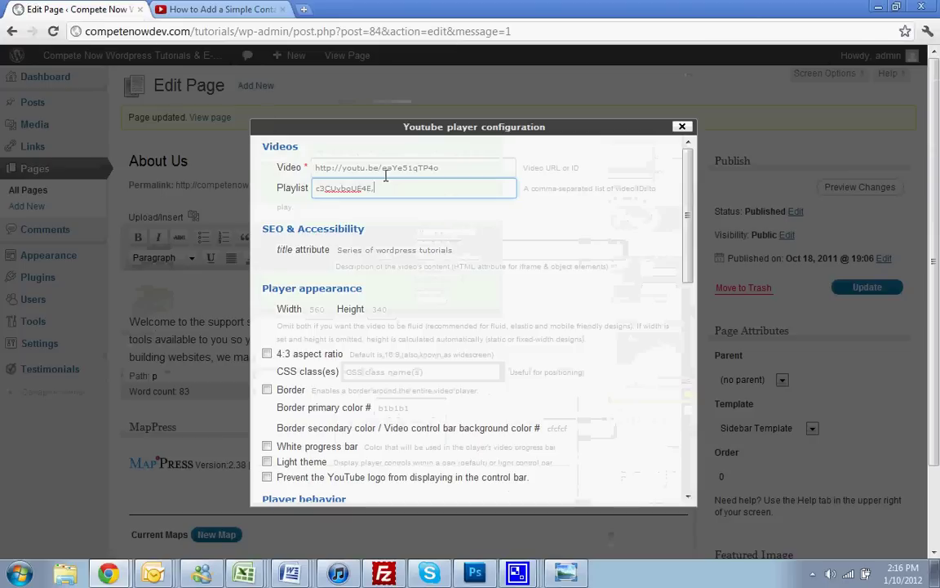
pyautogui.hotkey('ctrl', 'v')
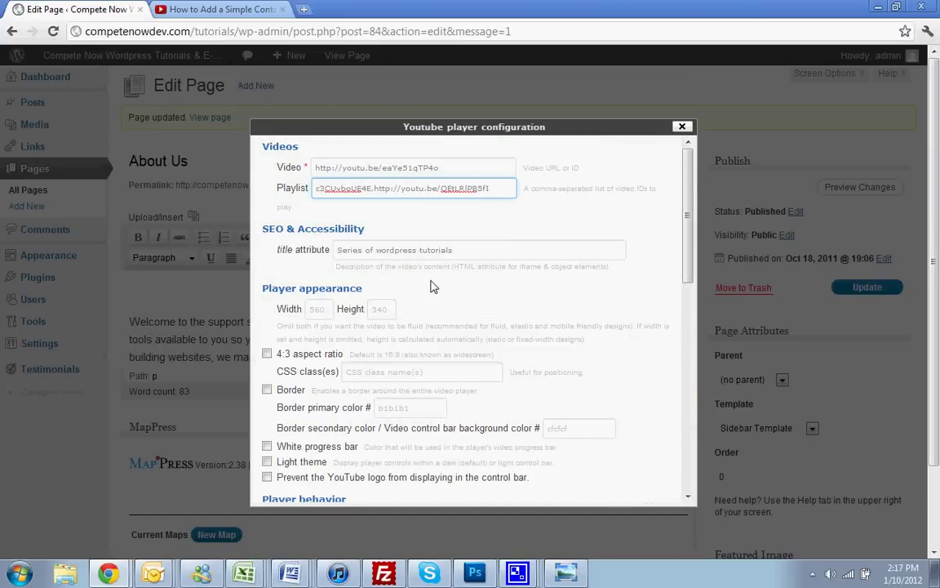
pyautogui.press('Left')
pyautogui.press('Left')
pyautogui.press('Left')
pyautogui.press('Left')
pyautogui.press('Left')
pyautogui.press('Left')
pyautogui.press('Left')
pyautogui.press('Left')
pyautogui.press('Left')
pyautogui.press('Left')
pyautogui.press('Left')
pyautogui.press('Left')
pyautogui.press('Left')
pyautogui.press('Left')
pyautogui.press('Left')
pyautogui.press('BackSpace')
pyautogui.press('BackSpace')
pyautogui.press('BackSpace')
pyautogui.press('BackSpace')
pyautogui.press('BackSpace')
pyautogui.press('BackSpace')
pyautogui.press('BackSpace')
pyautogui.press('BackSpace')
pyautogui.press('BackSpace')
pyautogui.press('BackSpace')
pyautogui.press('BackSpace')
pyautogui.press('BackSpace')
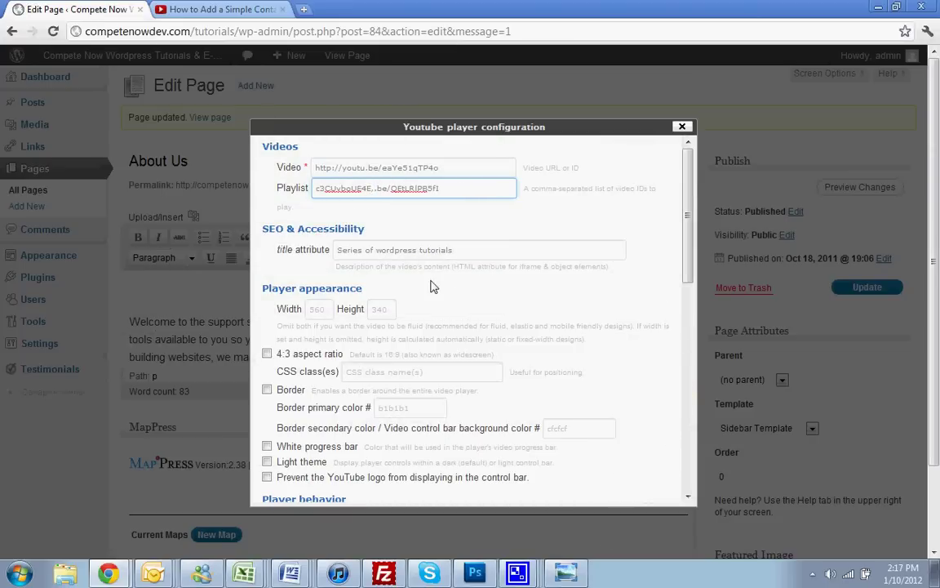
pyautogui.press('Delete')
pyautogui.press('Delete')
pyautogui.press('Delete')
pyautogui.press('Delete')
# Tick the hide YouTube logo and hide video title options, insert the youtube_sc shortcode, and update About Us.
pyautogui.moveTo(683, 270); pyautogui.dragTo(667, 313)
pyautogui.click(460, 362)
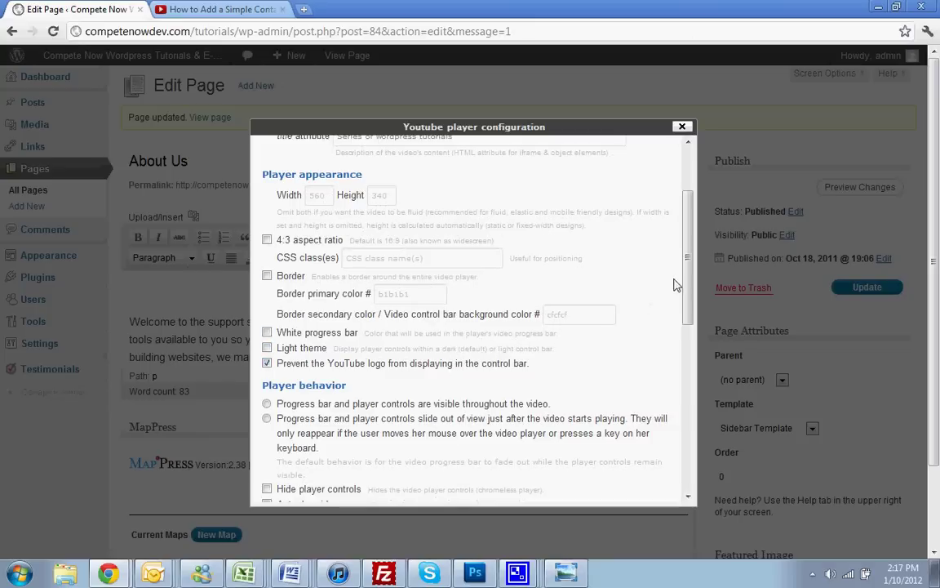
pyautogui.moveTo(688, 246); pyautogui.dragTo(644, 430)
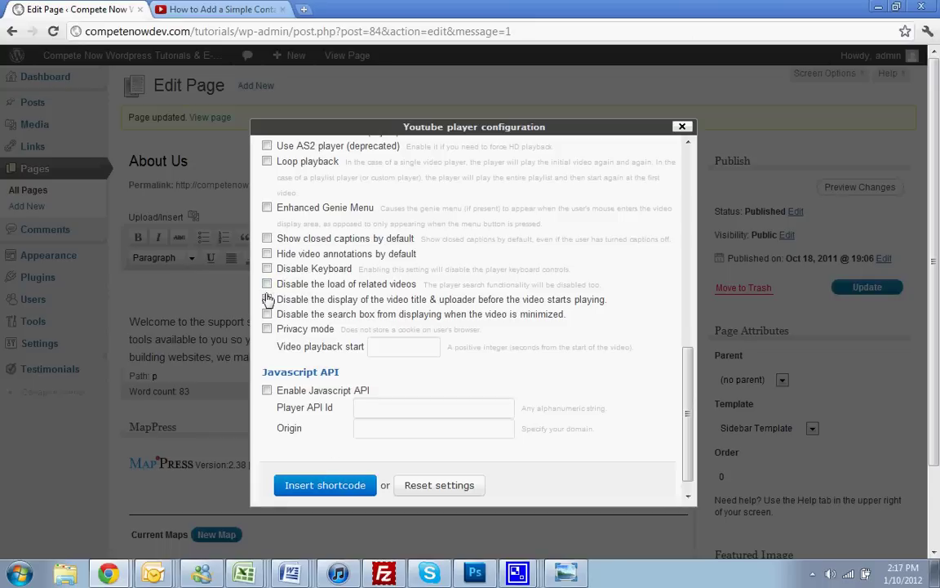
pyautogui.click(266, 299)
pyautogui.click(318, 487)
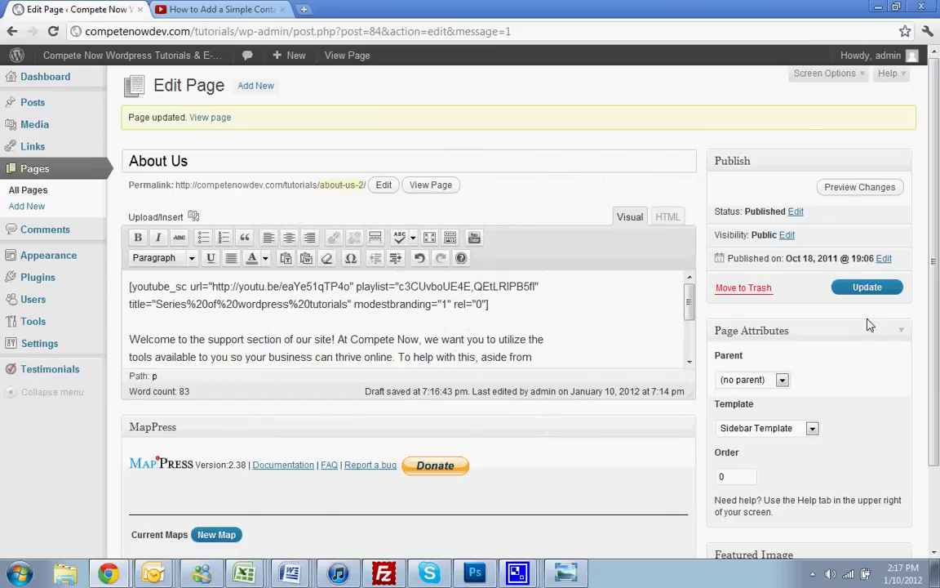
pyautogui.click(865, 288)
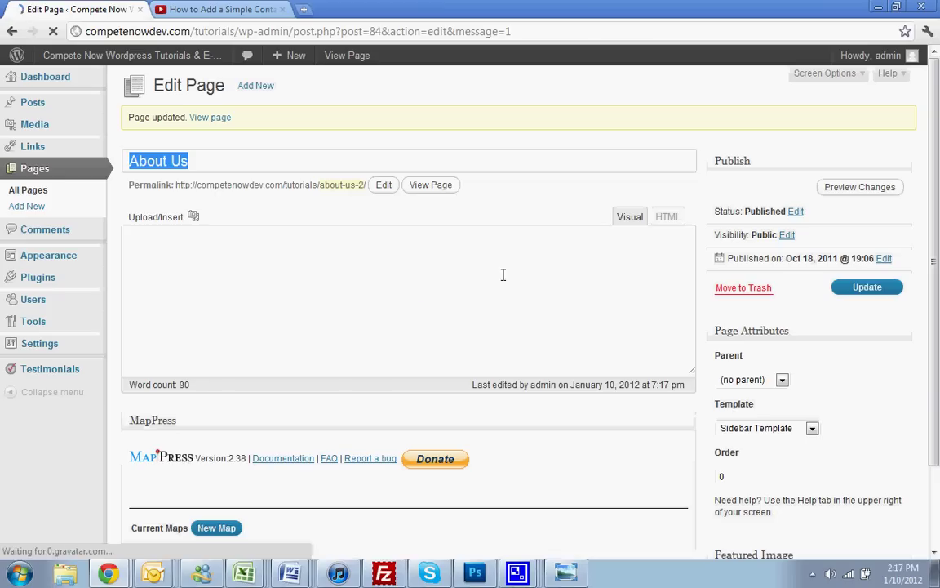
# View the live About Us page and play the first embedded video, skipping near its end.
pyautogui.click(424, 185)
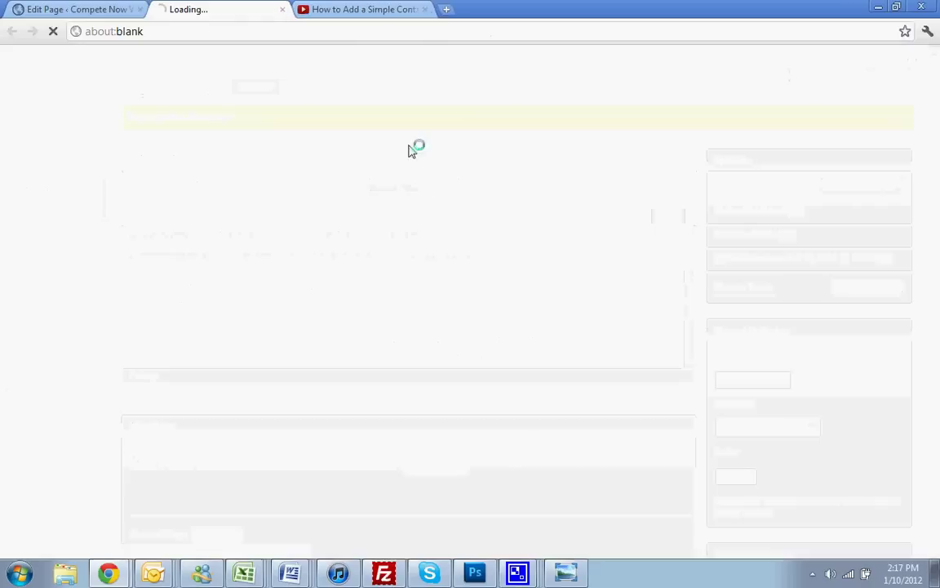
pyautogui.scroll(-3, 690, 380)
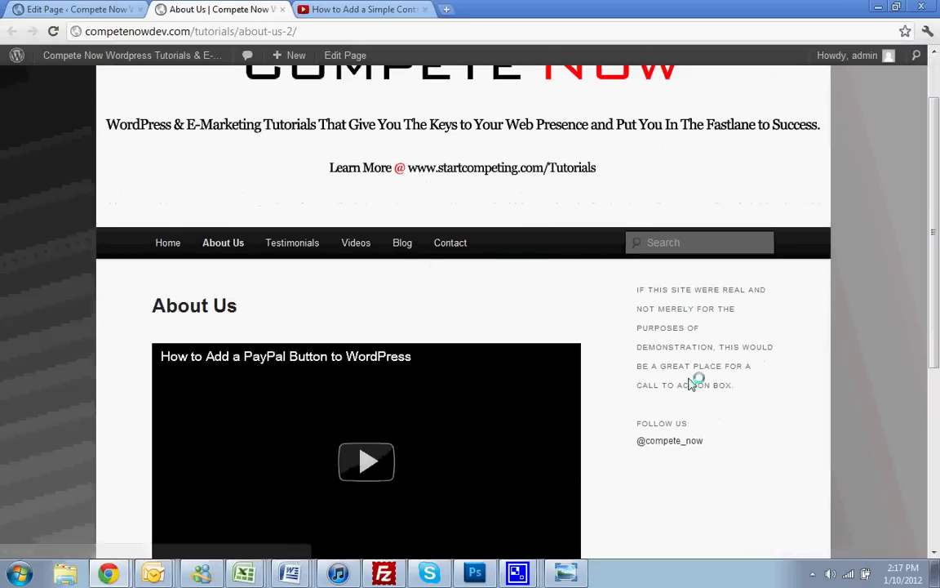
pyautogui.click(416, 373)
pyautogui.scroll(-1, 657, 330)
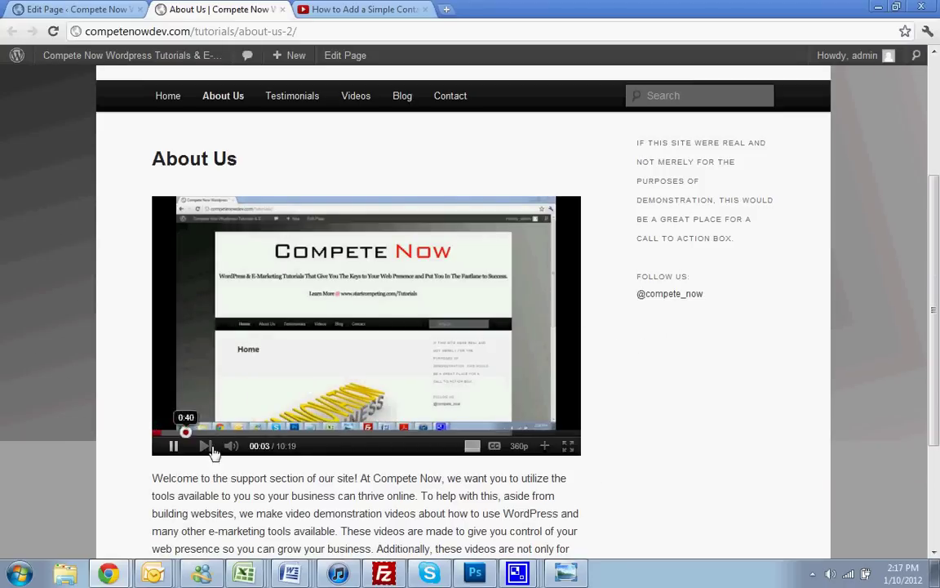
pyautogui.click(377, 432)
pyautogui.click(571, 432)
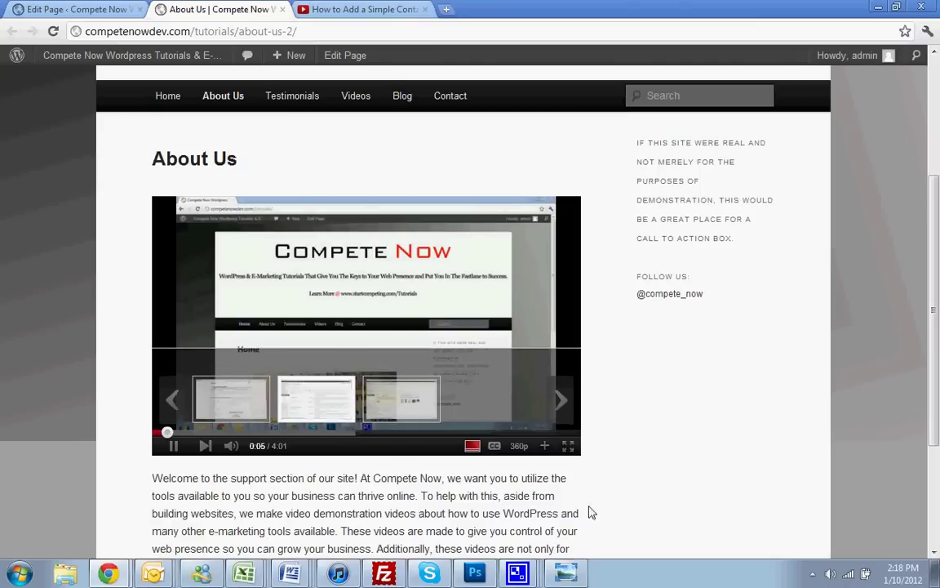
# Play the third playlist video, the Simple Contact Form tutorial, and scrub it ahead to the end.
pyautogui.click(174, 445)
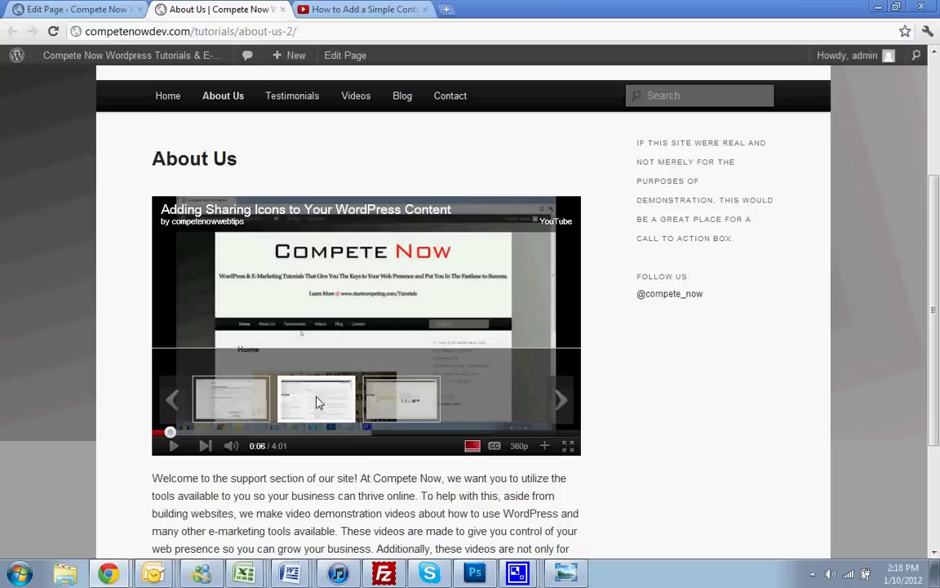
pyautogui.click(377, 400)
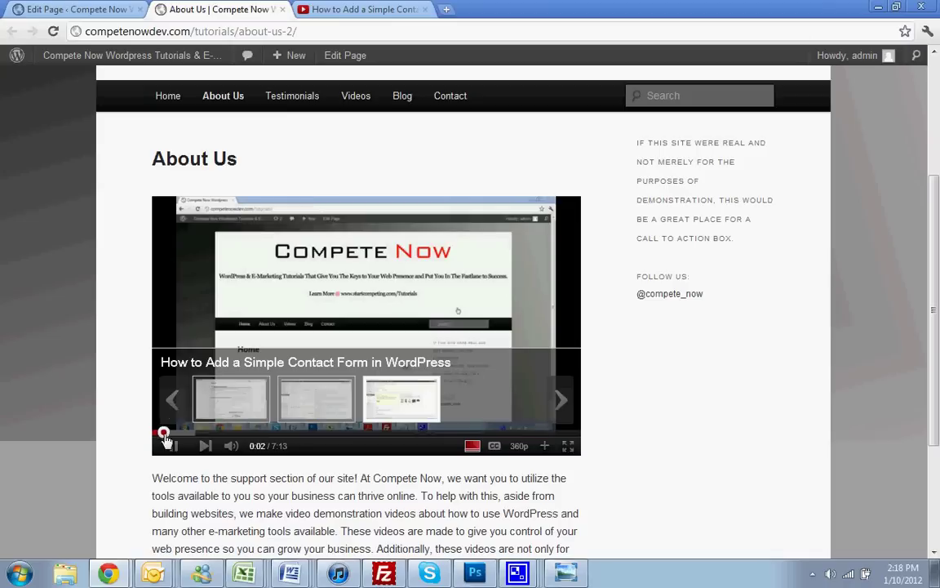
pyautogui.moveTo(164, 433); pyautogui.dragTo(570, 440)
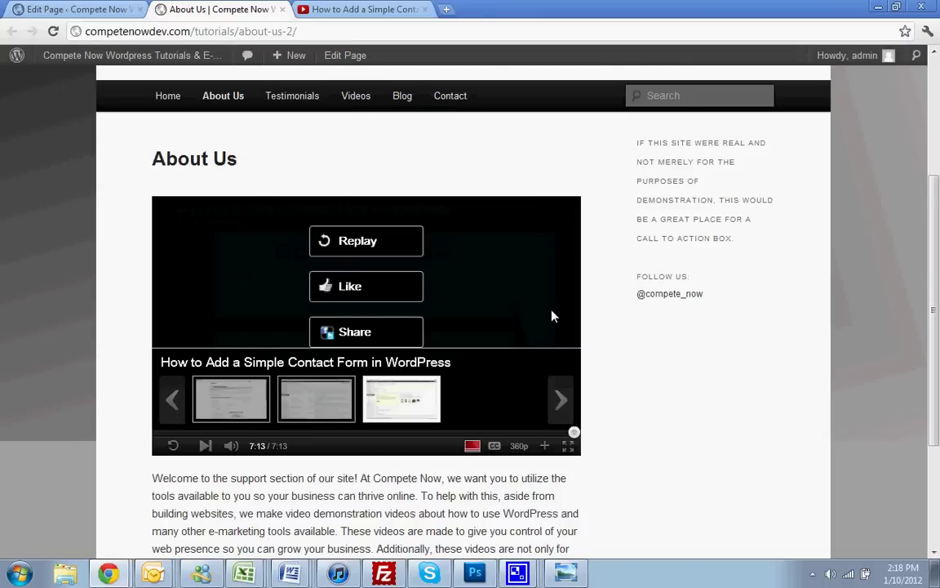
pyautogui.scroll(3, 552, 316)
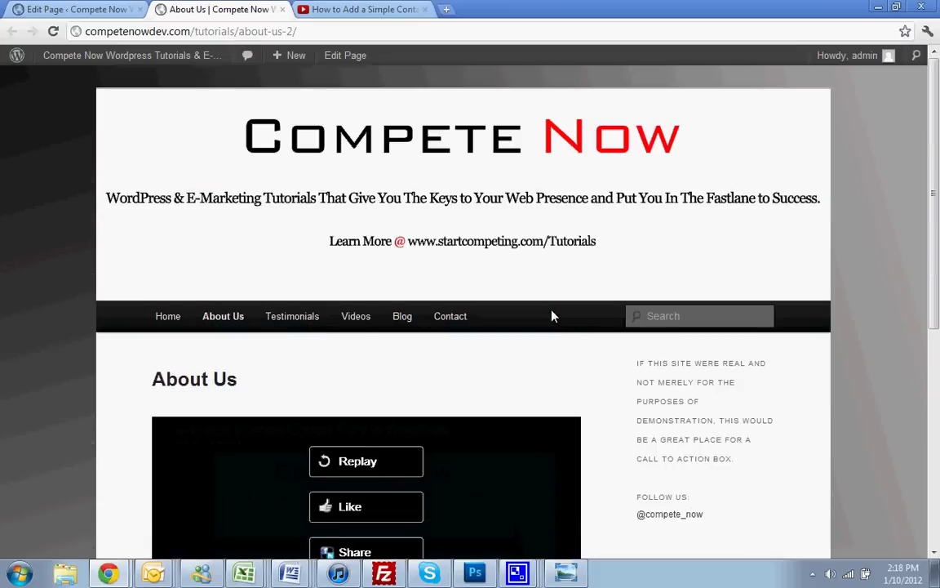
pyautogui.scroll(-3, 552, 316)
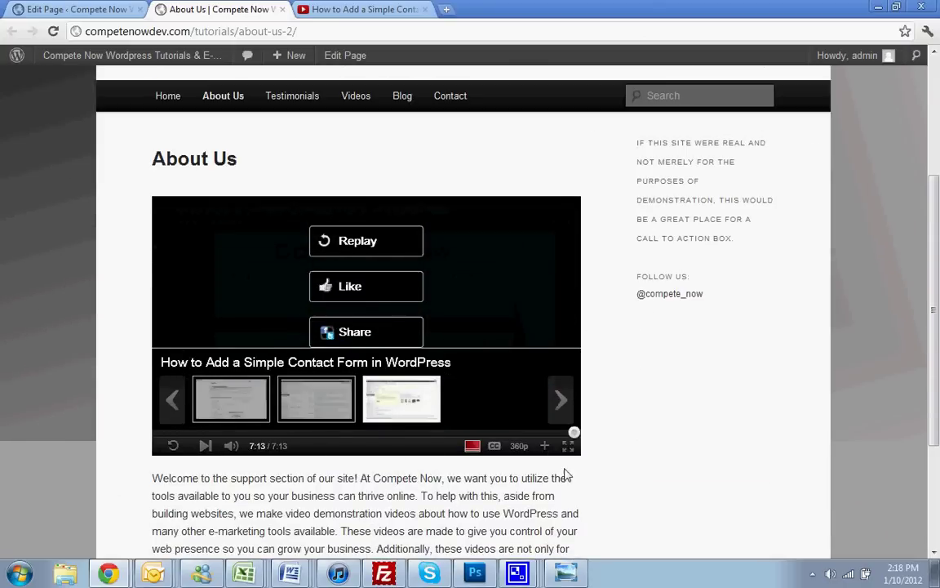
pyautogui.scroll(3, 296, 300)
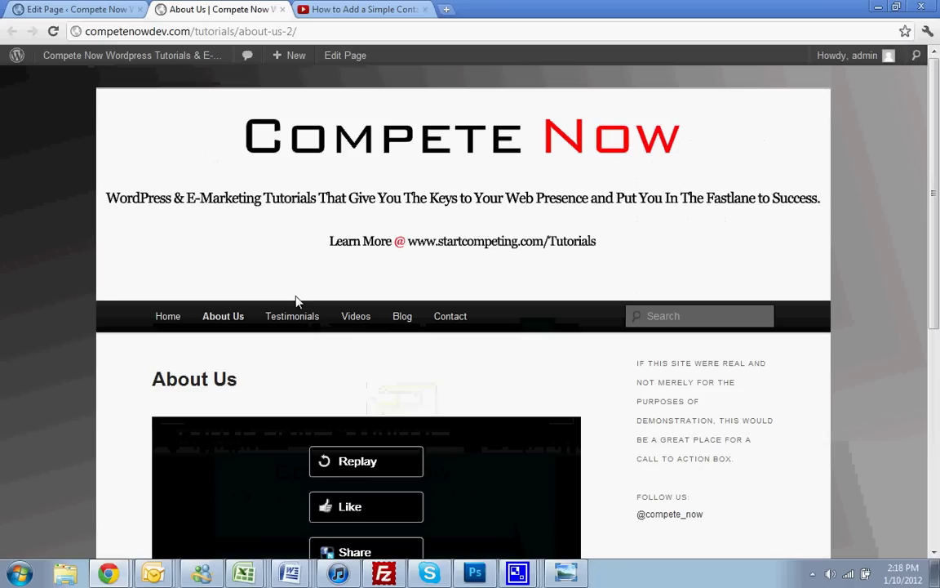
pyautogui.scroll(-2, 619, 419)
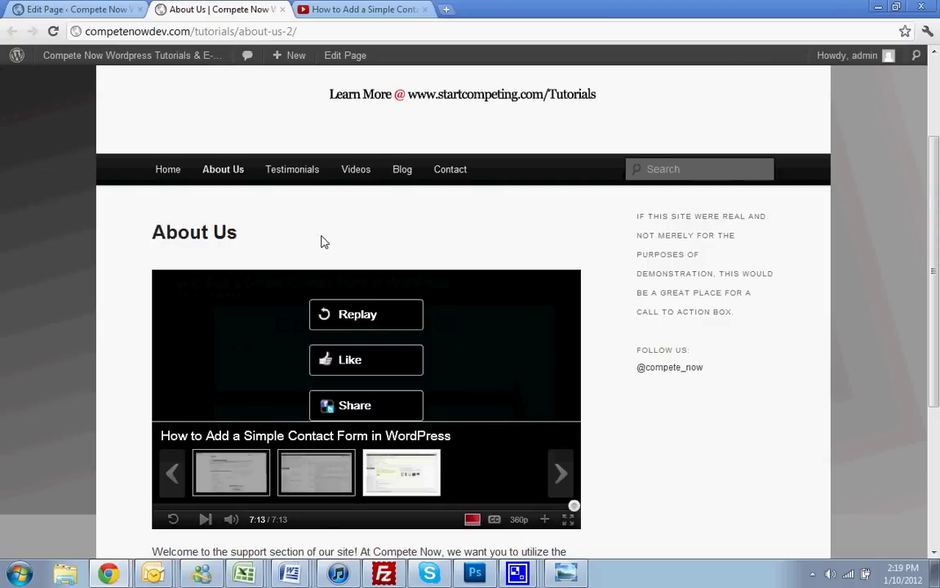
pyautogui.scroll(3, 383, 204)
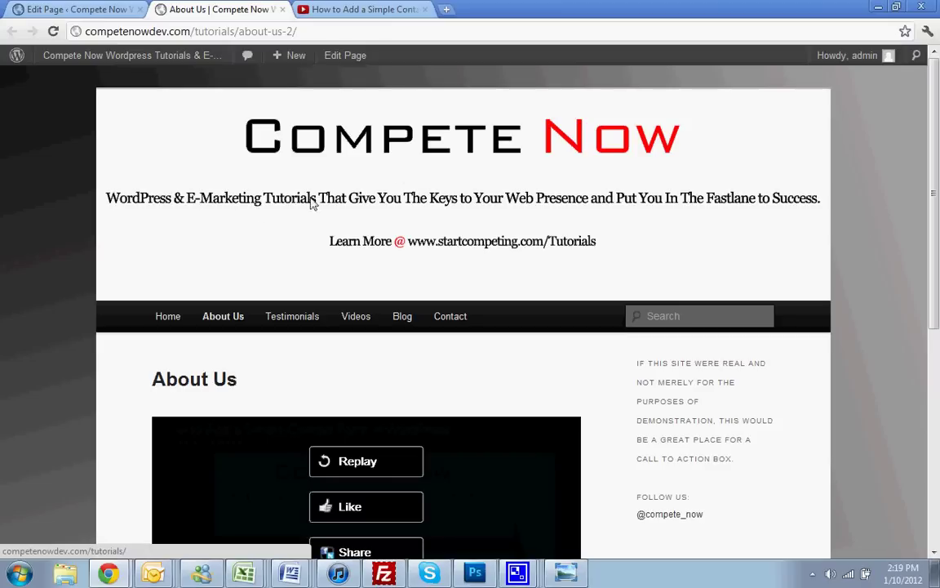